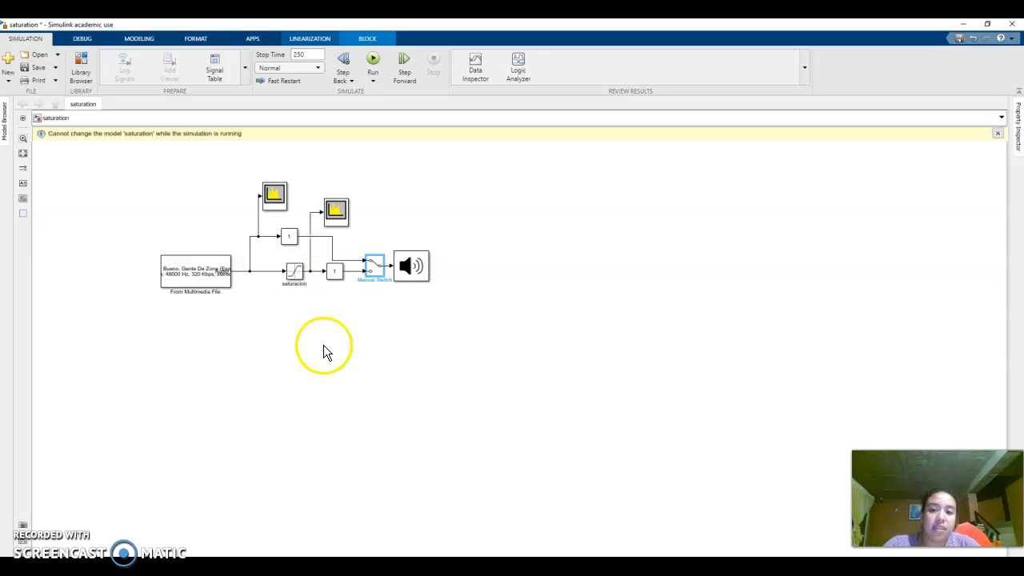
- Review the upper and lower limits in the saturacion block's parameters and close them unchanged
left_click(294, 273)
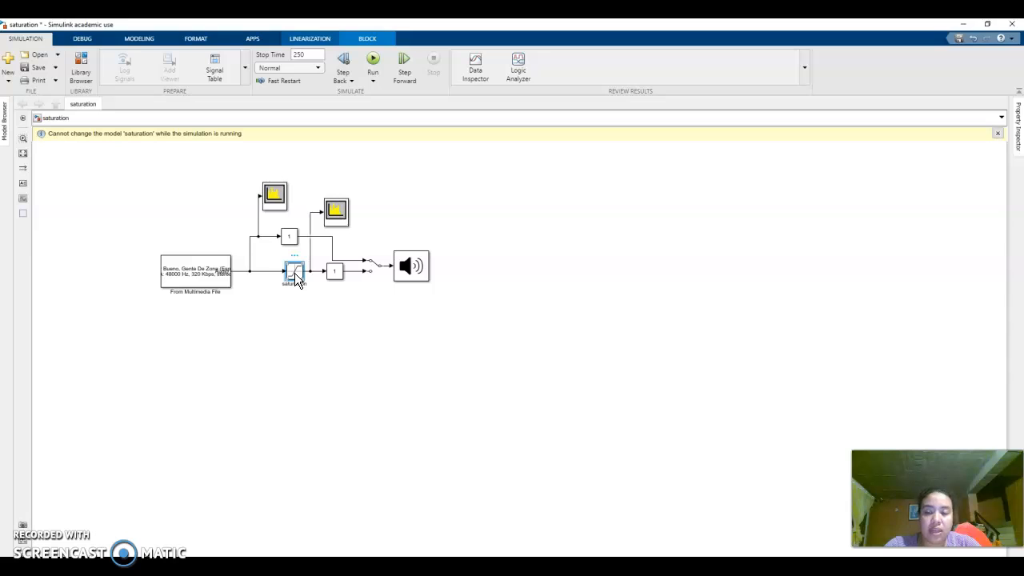
double_click(294, 273)
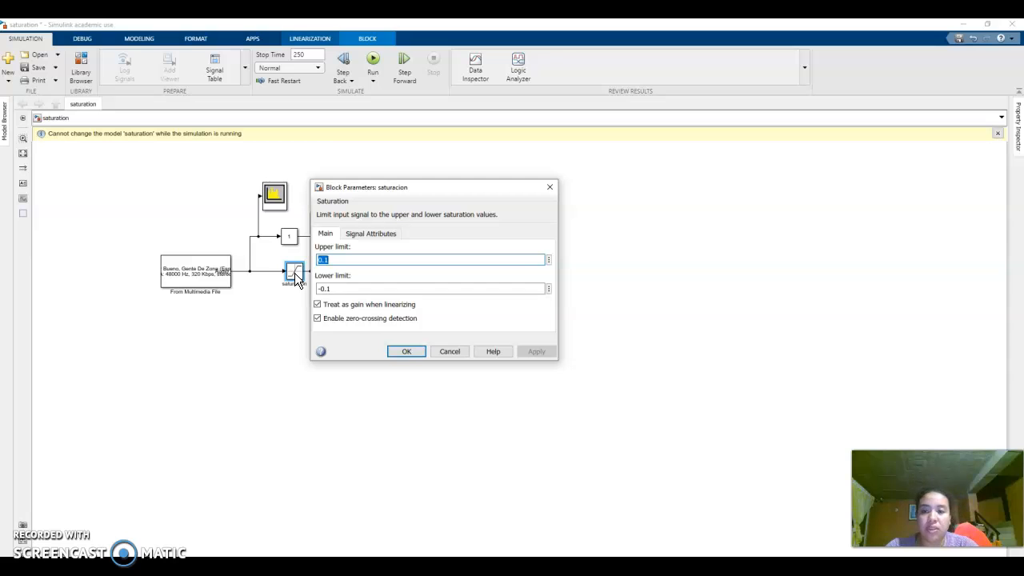
left_click(407, 351)
left_click(281, 270)
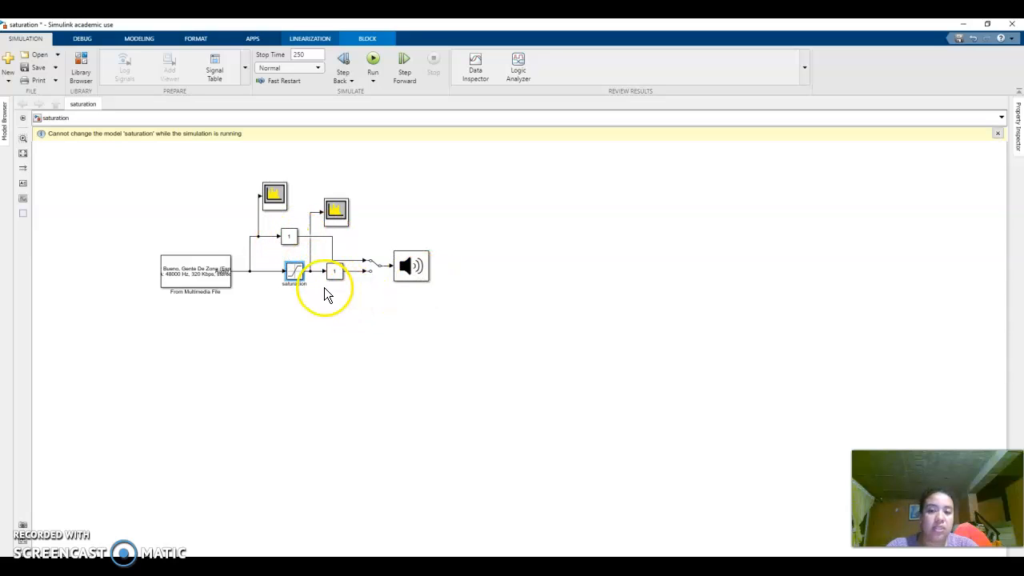
left_click(212, 269)
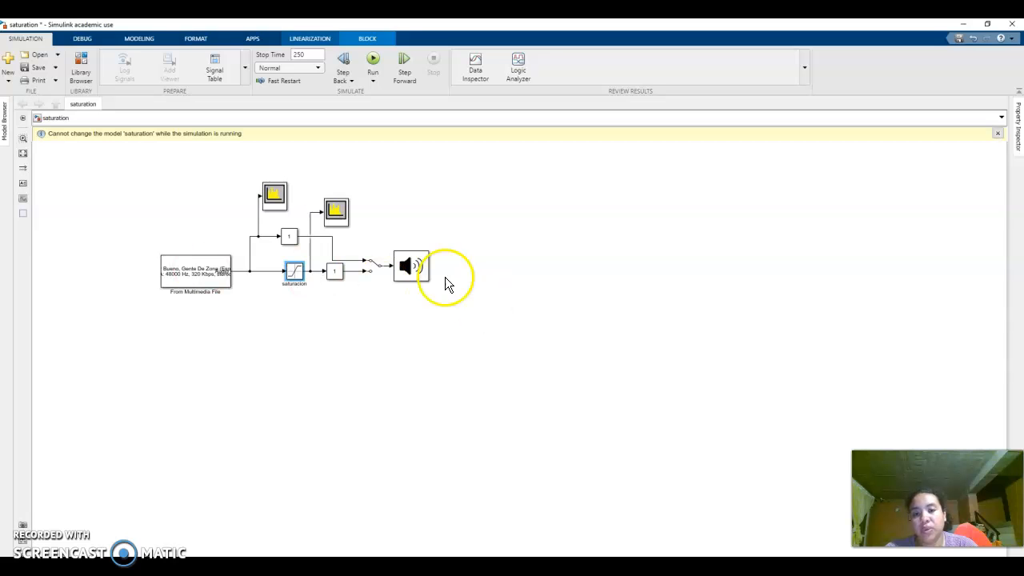
- Run the simulation and bring the model window back in front of the spectrum analyzers
left_click(373, 61)
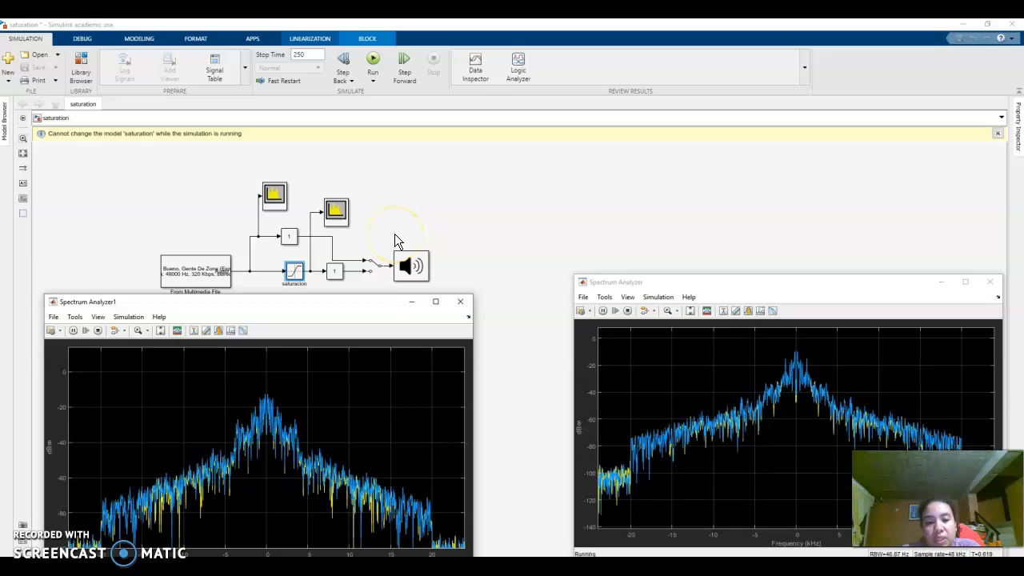
left_click(624, 472)
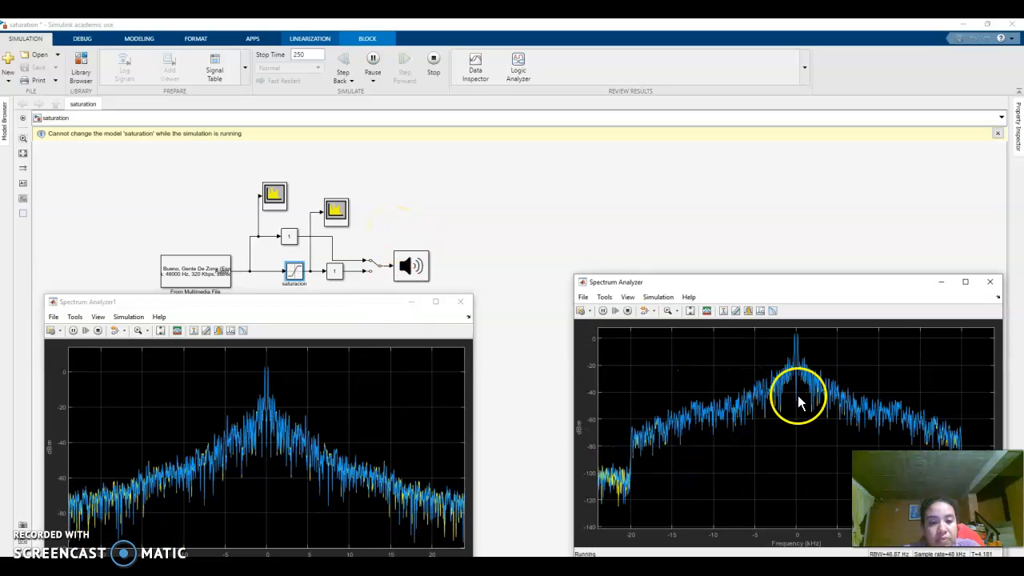
left_click(491, 297)
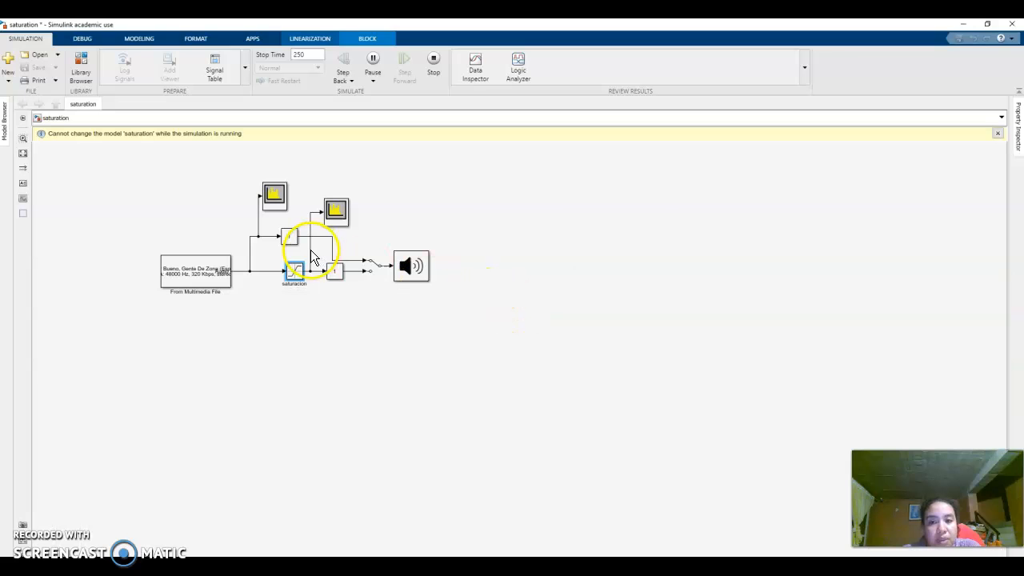
- Compare the running spectra in the Spectrum Analyzer and Spectrum Analyzer1 windows, and return to the saturation model
mouse_move(511, 564)
left_click(652, 548)
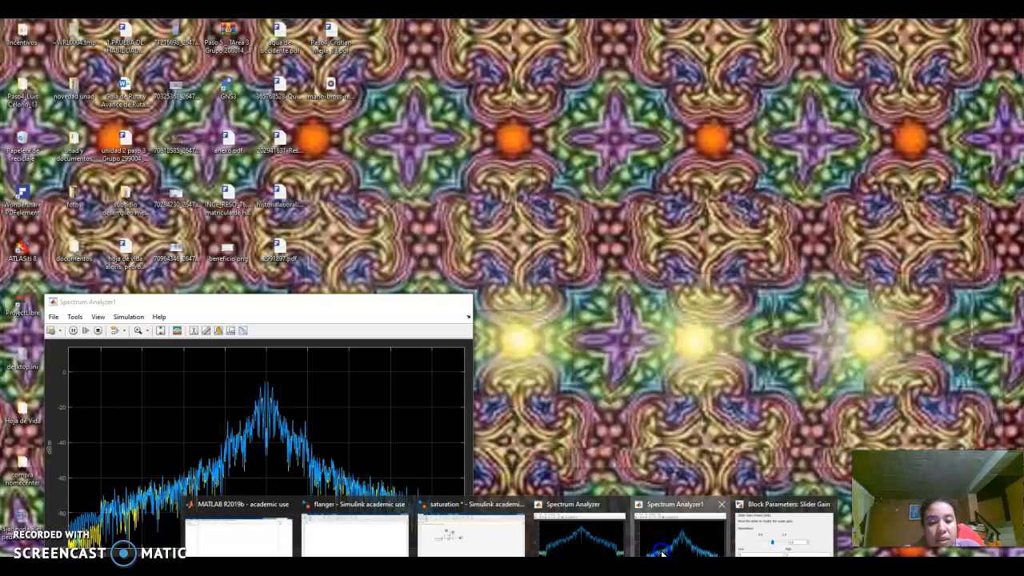
left_click(662, 549)
left_click(628, 547)
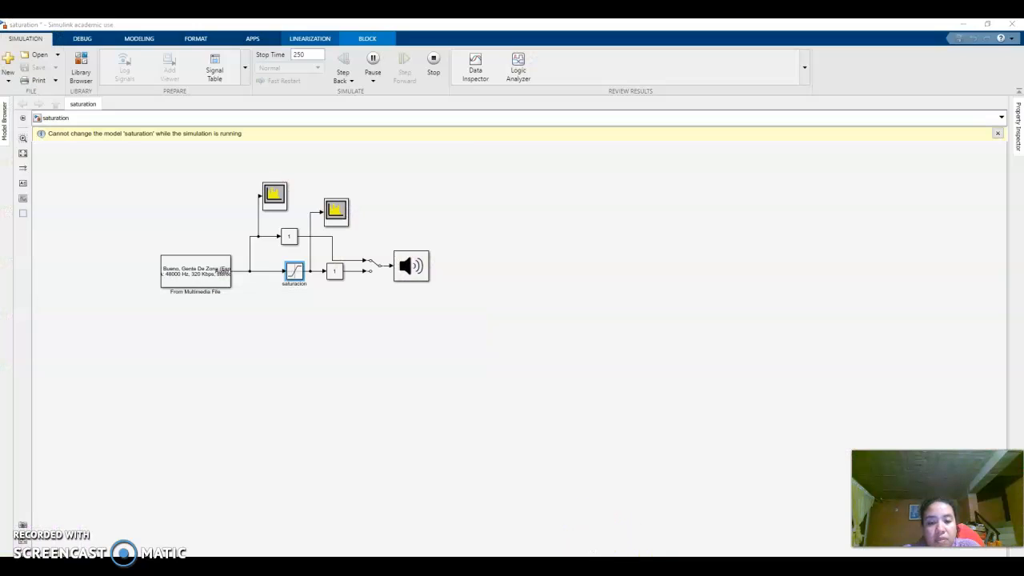
mouse_move(511, 564)
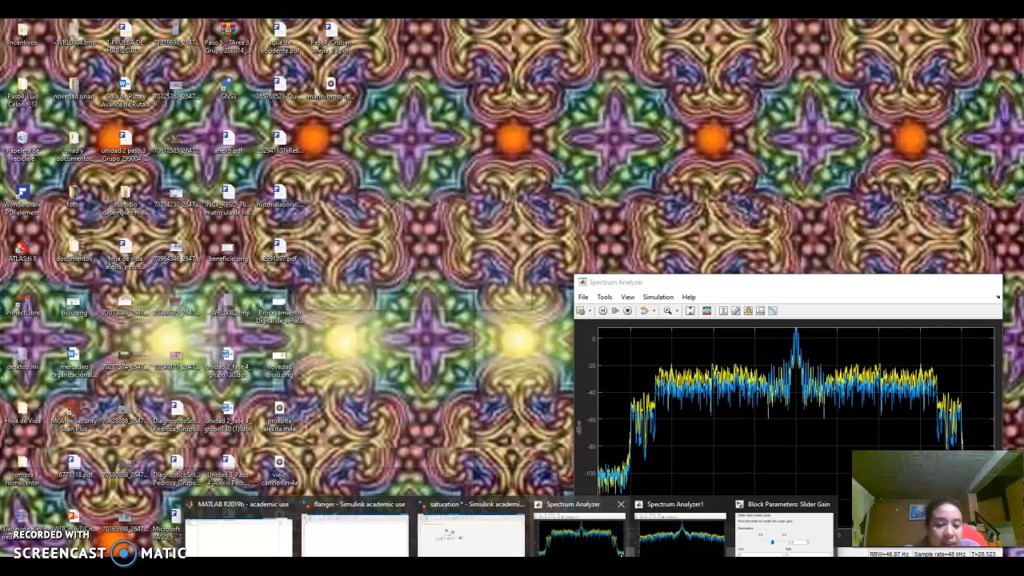
mouse_move(691, 552)
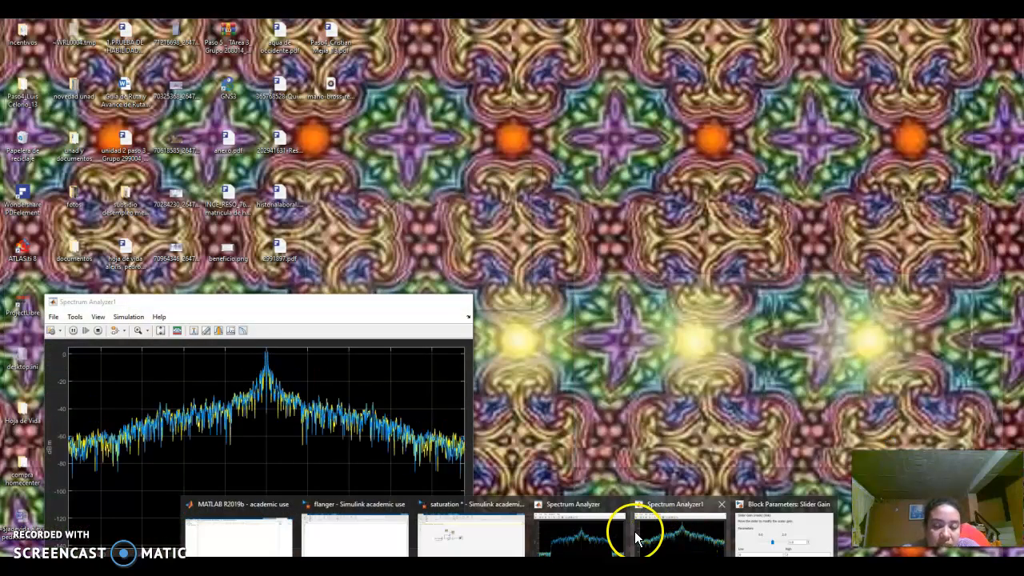
mouse_move(596, 550)
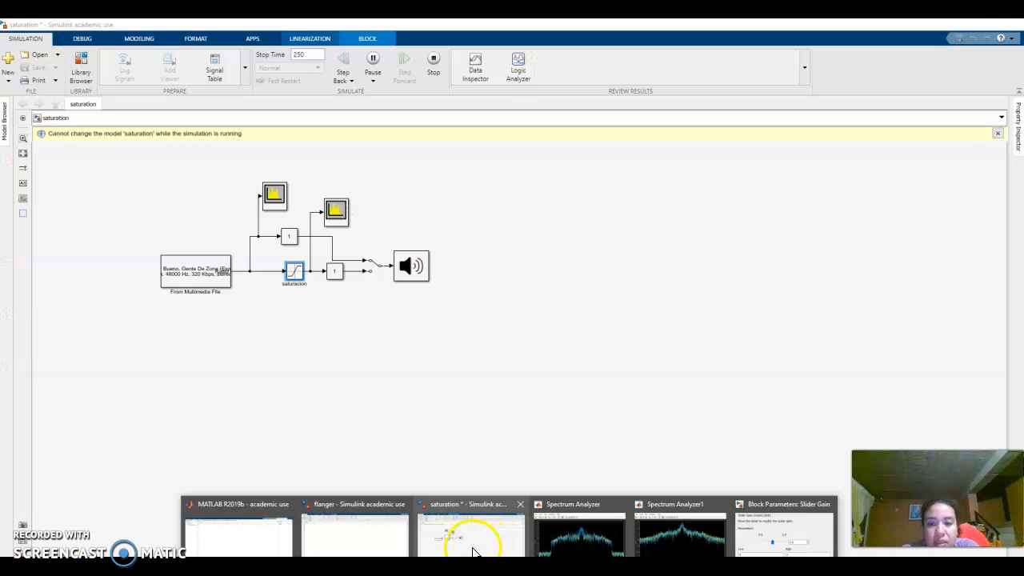
left_click(472, 550)
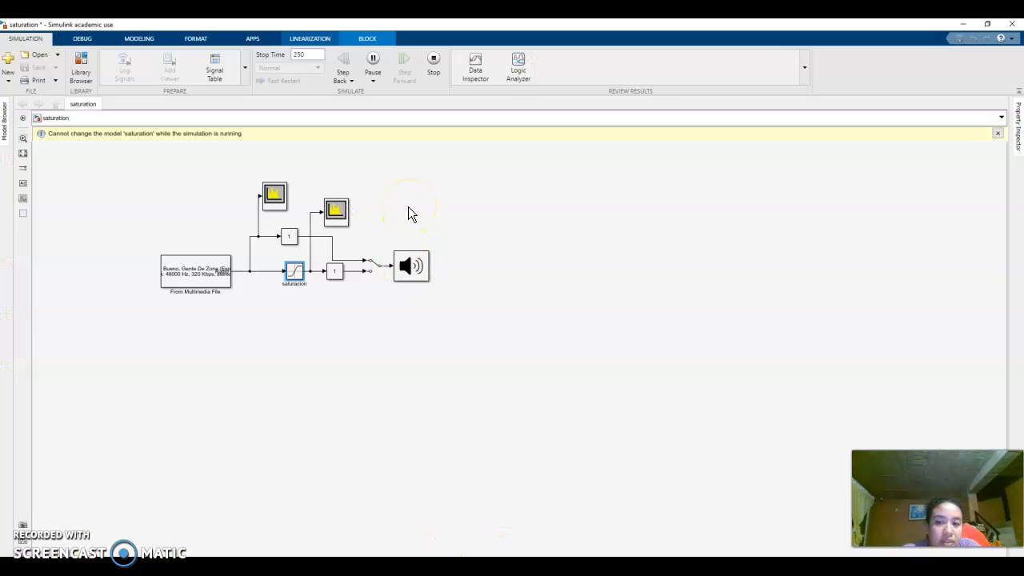
- Set the Slider Gain on the direct, unsaturated signal branch to 1.160
left_click(336, 211)
left_click(285, 238)
double_click(284, 239)
left_click(389, 247)
left_click_drag(388, 248, 402, 254)
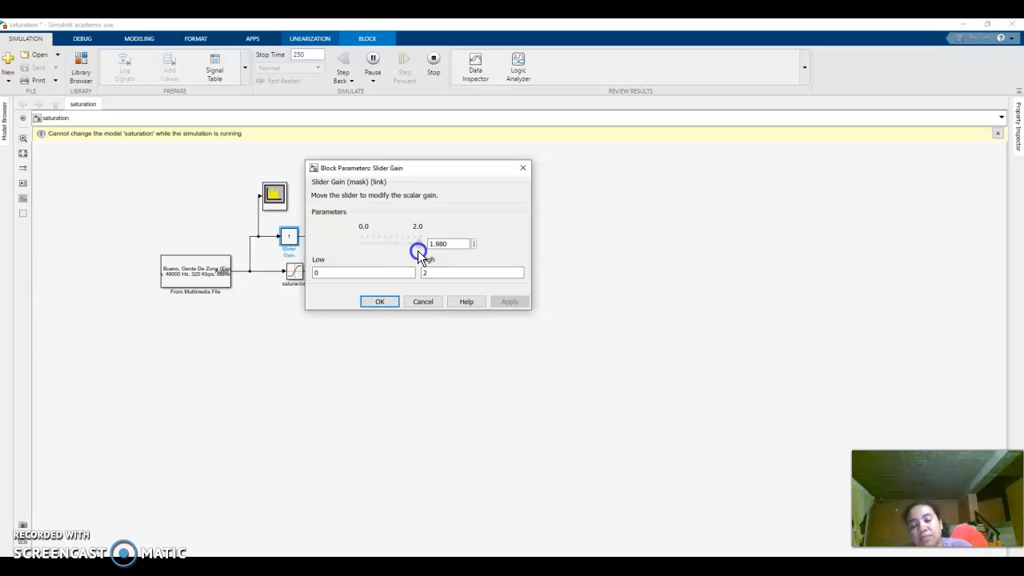
left_click_drag(392, 248, 393, 248)
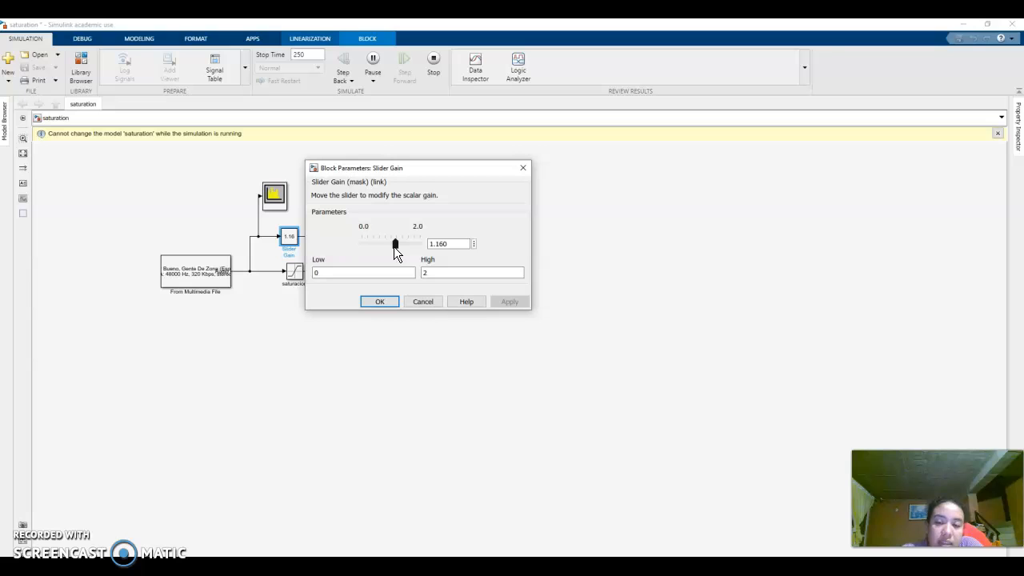
left_click(380, 301)
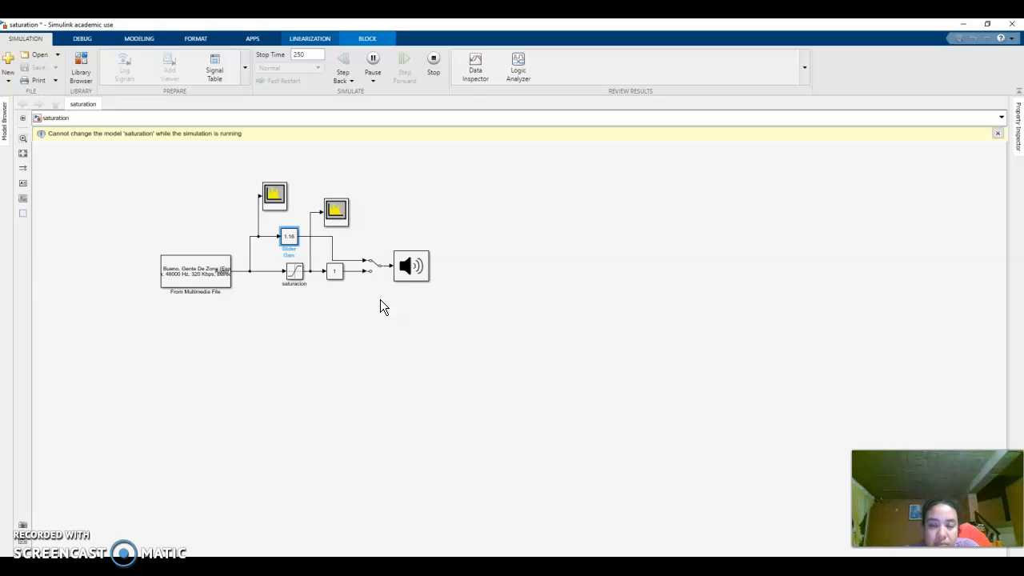
- Flip the Manual Switch so the audio output receives the saturated branch
double_click(373, 270)
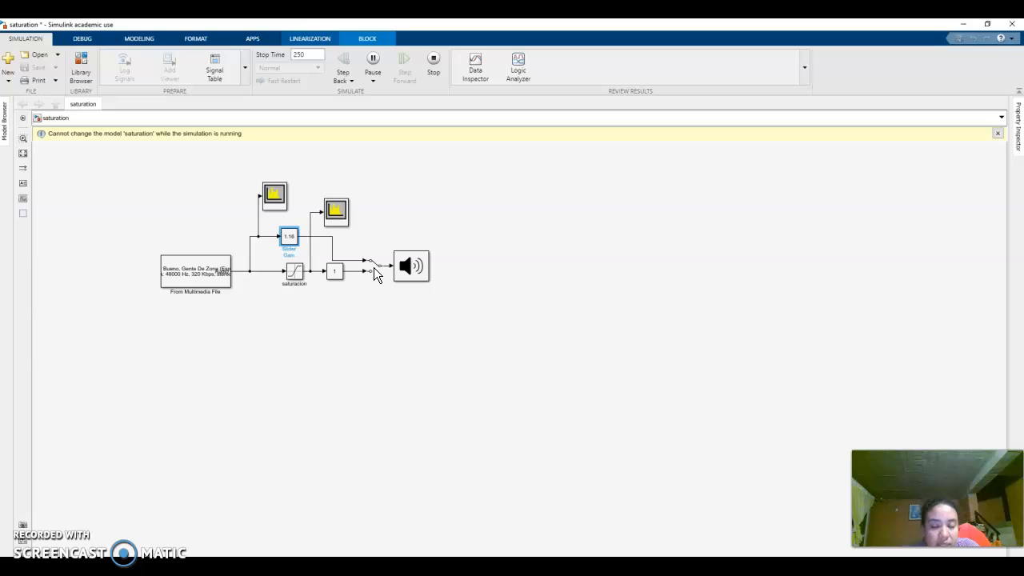
left_click(373, 268)
left_click(373, 268)
double_click(370, 269)
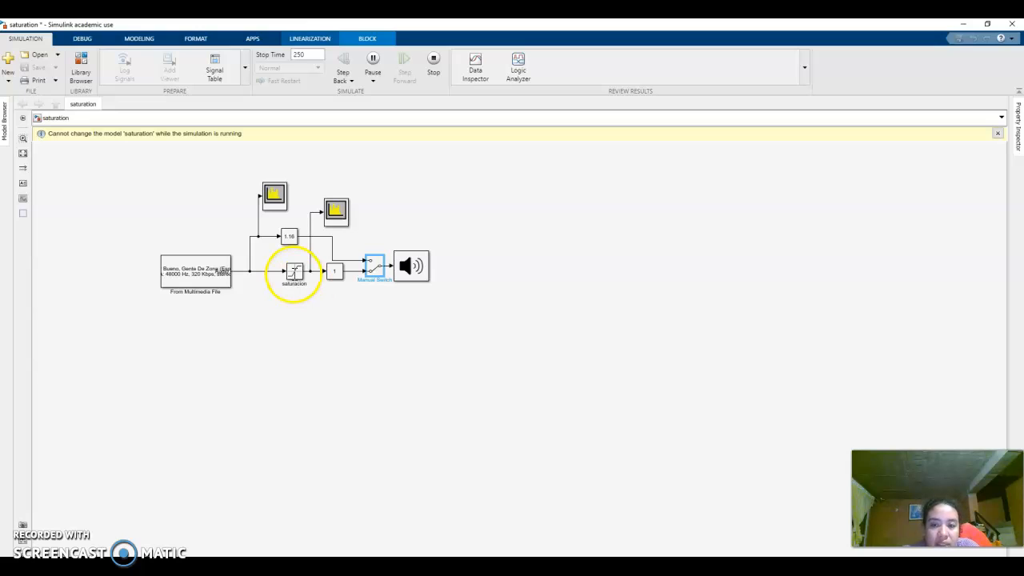
- Set the saturacion block's upper limit to 0.2 and lower limit to -0.2, and apply them
double_click(293, 274)
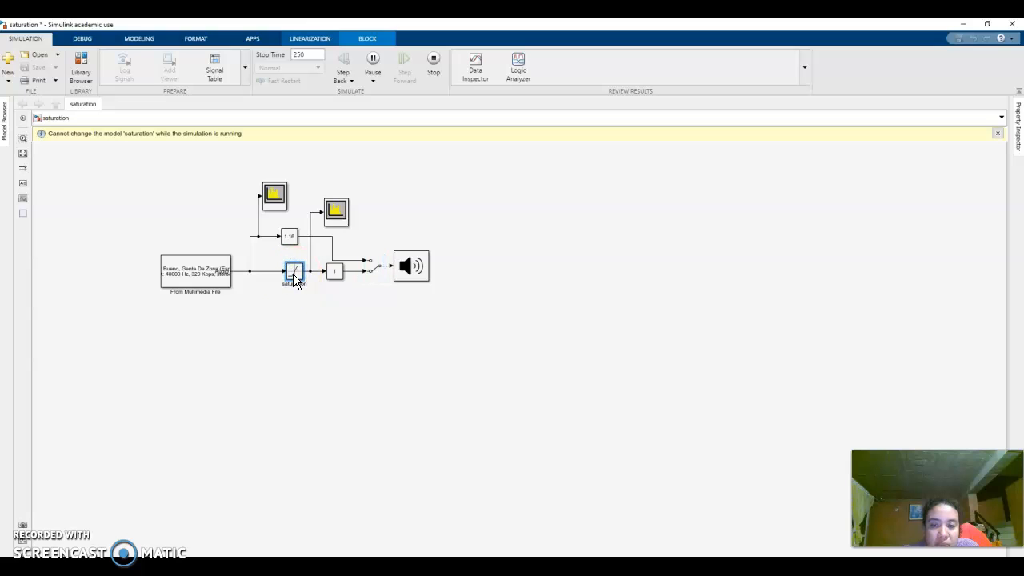
left_click(331, 261)
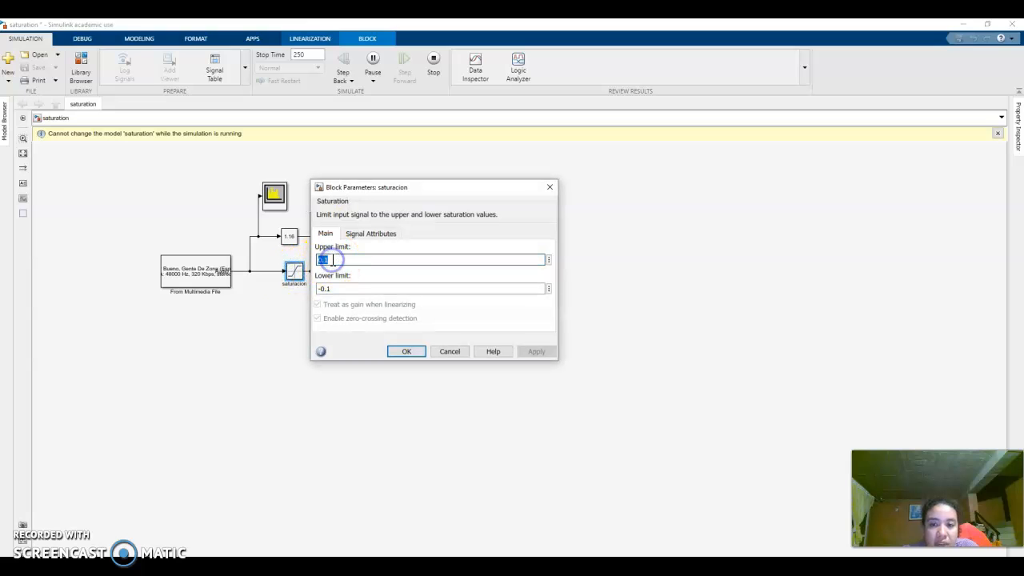
left_click(333, 260)
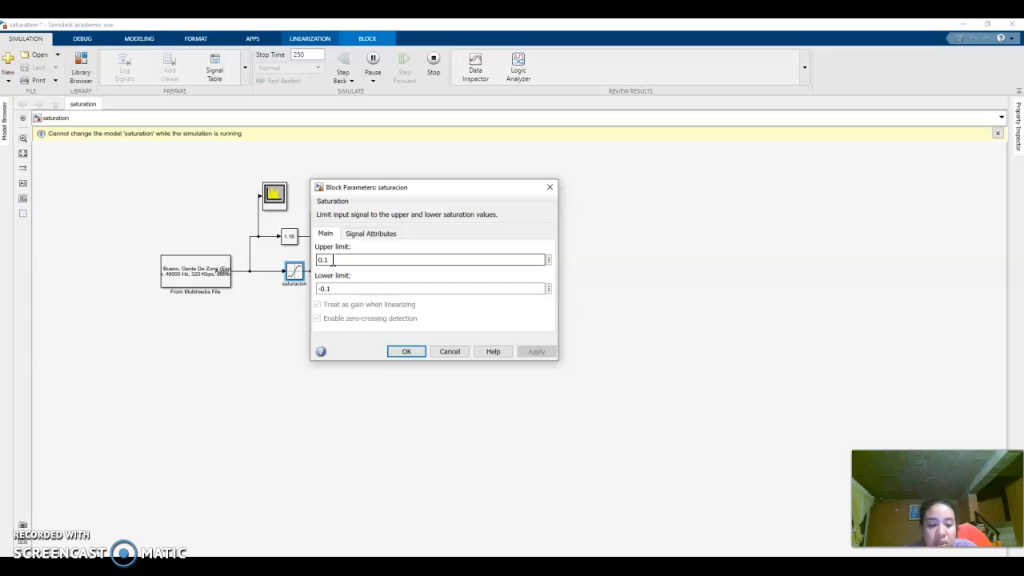
key("BackSpace")
type("2")
double_click(336, 288)
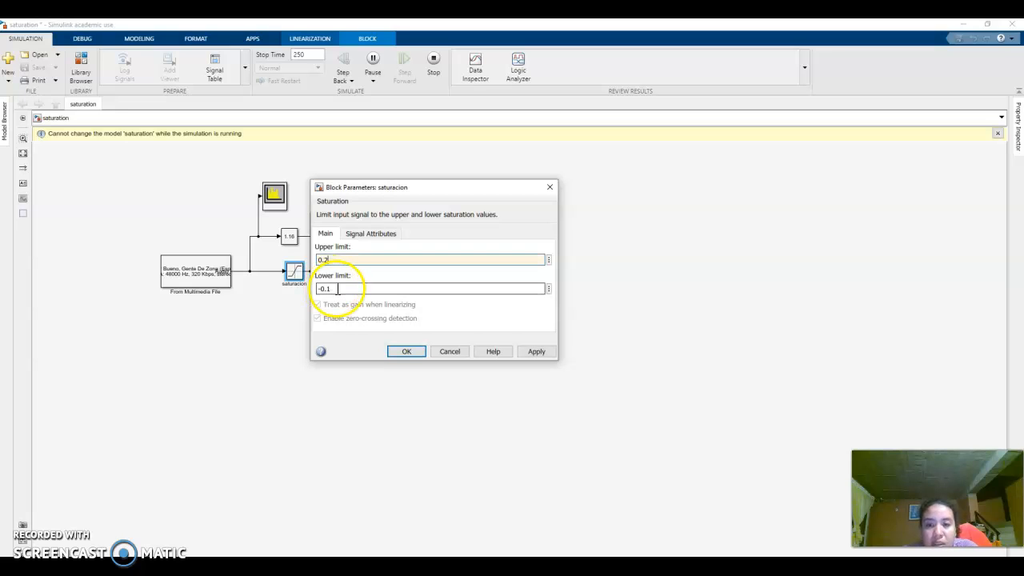
left_click(336, 289)
key("BackSpace")
type("2")
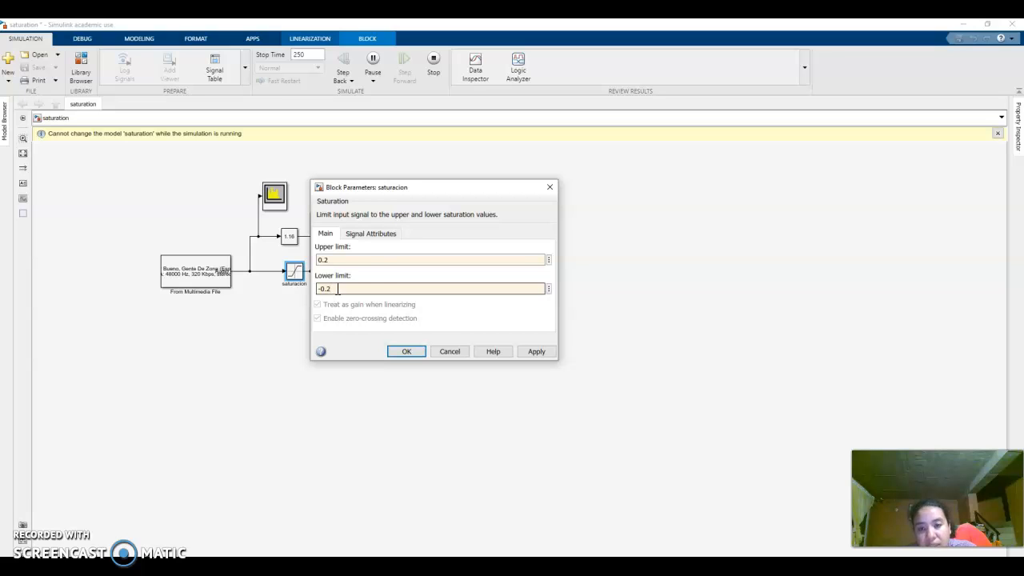
left_click(535, 352)
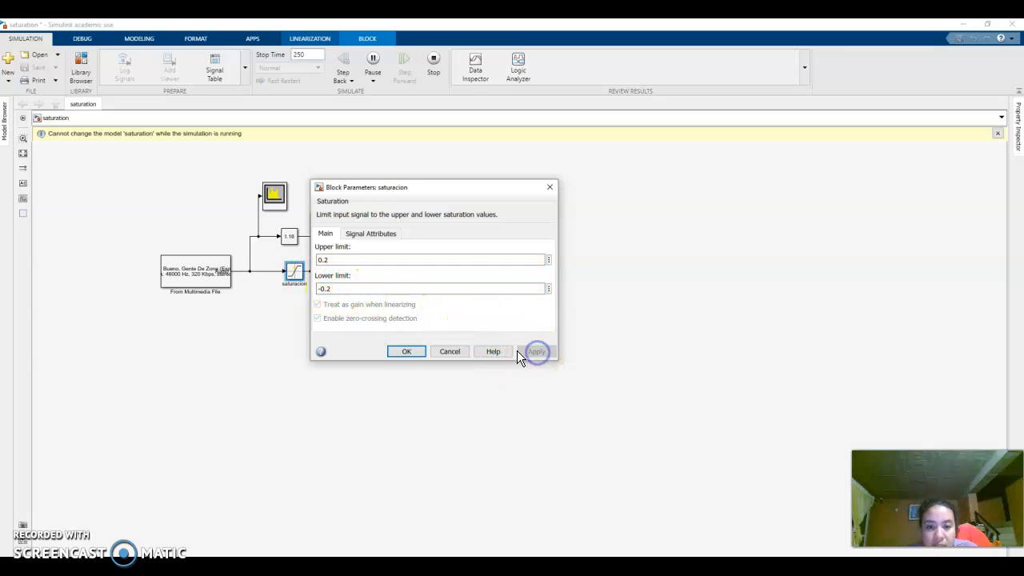
left_click(403, 354)
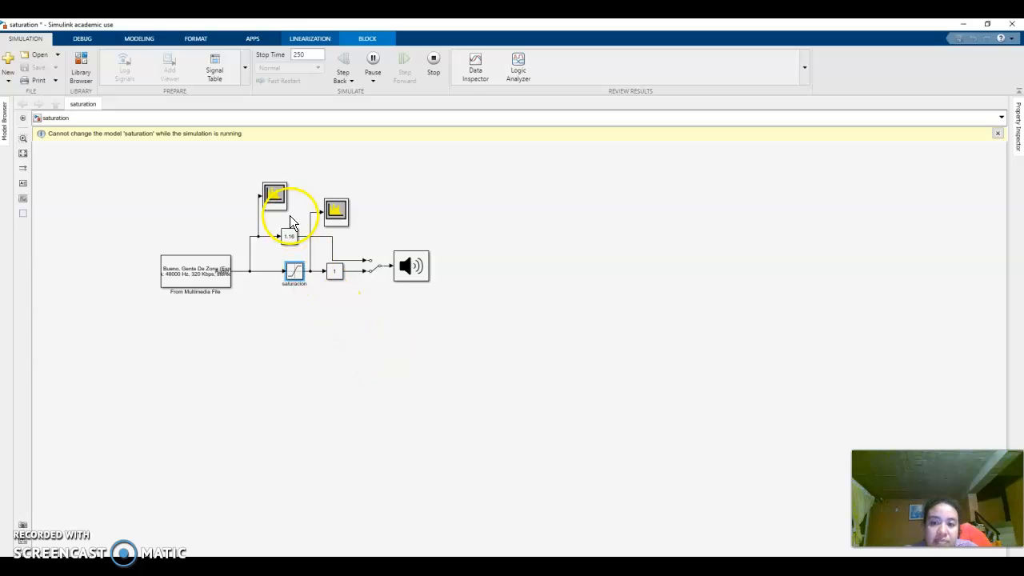
- Set the saturacion block's upper limit to 0.5 and lower limit to -0.5, and apply them
left_click(292, 273)
double_click(291, 273)
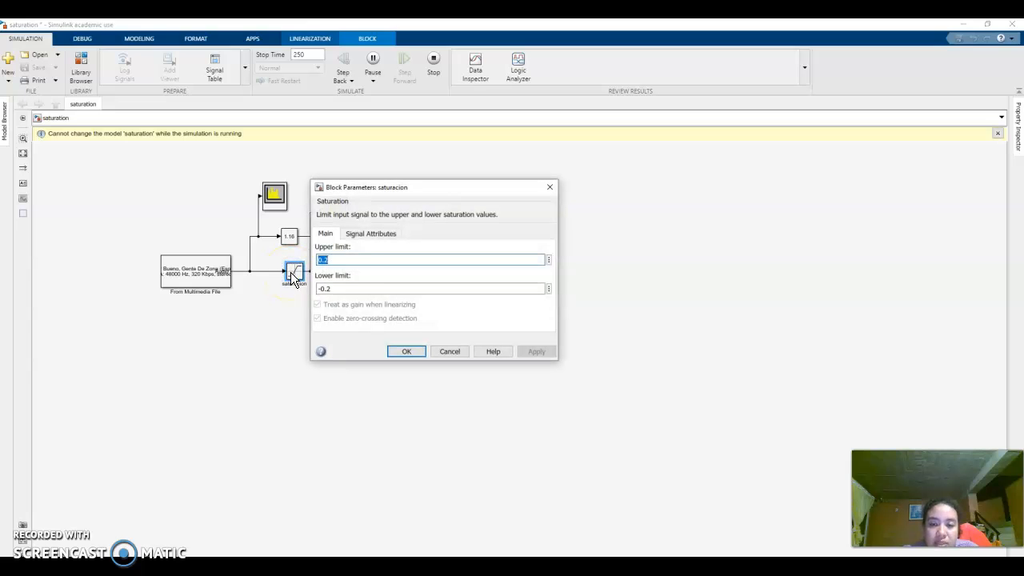
left_click(350, 263)
left_click(349, 263)
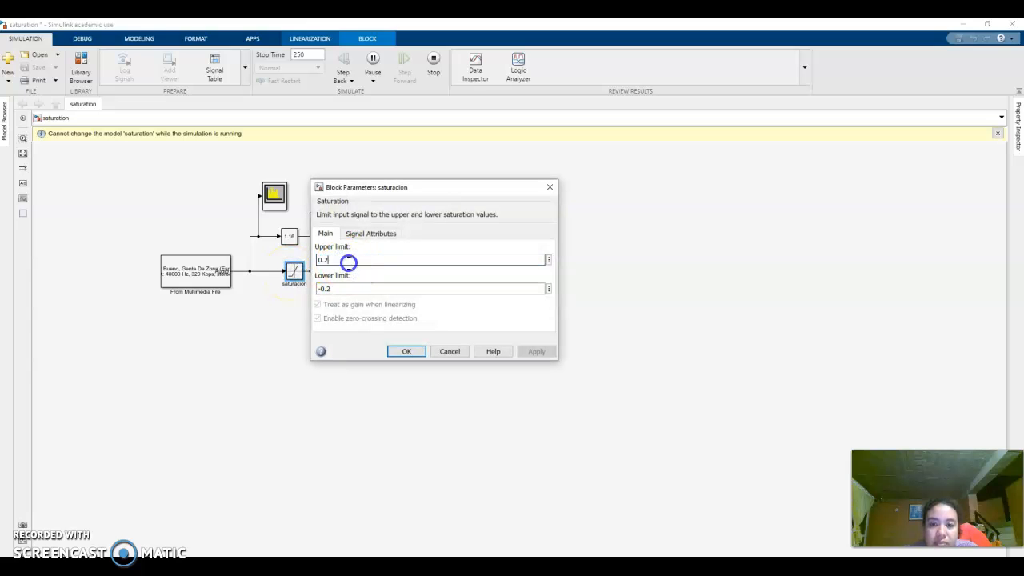
key("BackSpace")
type("5")
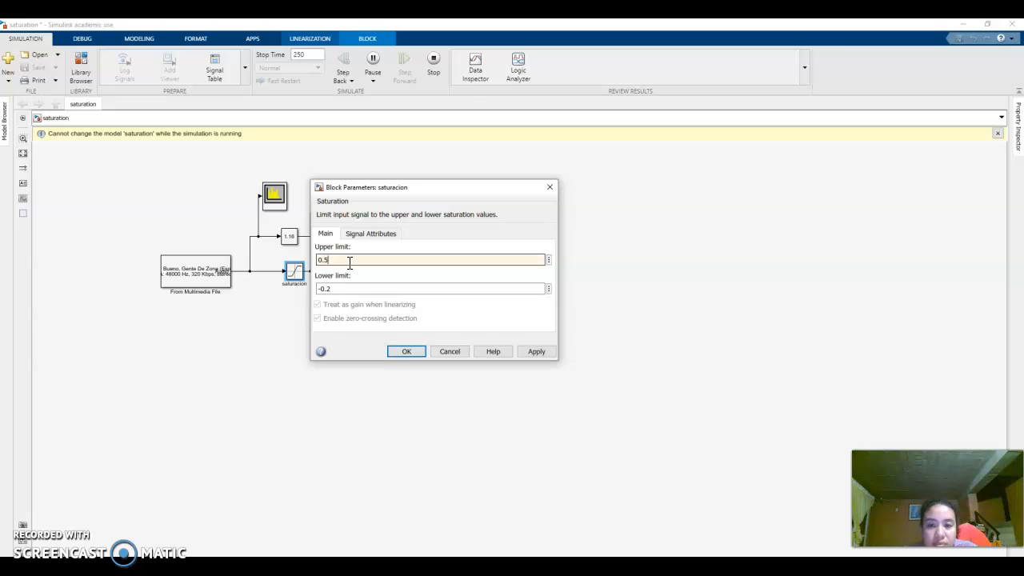
left_click(343, 291)
left_click(344, 292)
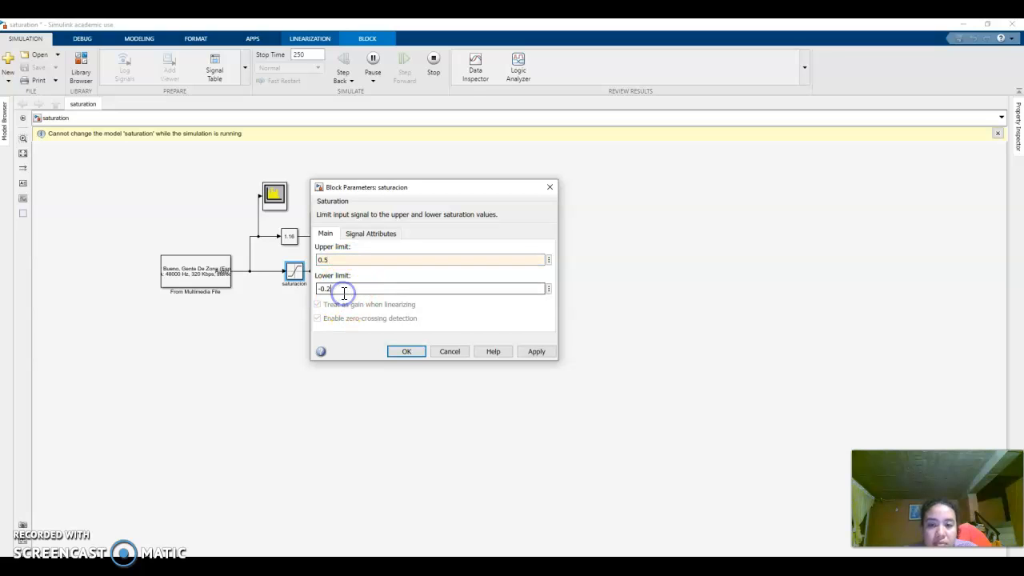
key("BackSpace")
type("5")
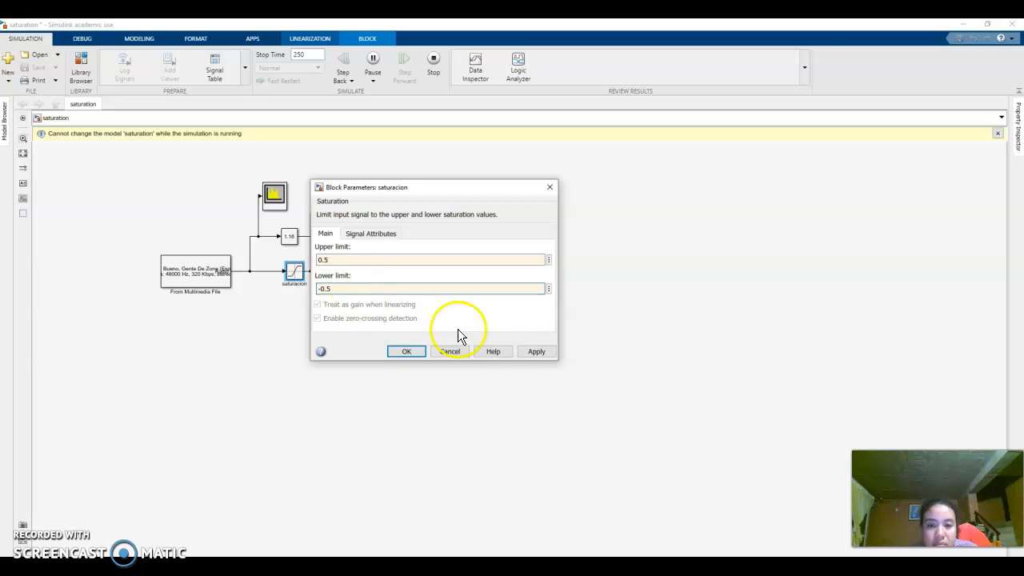
left_click(532, 349)
left_click(407, 352)
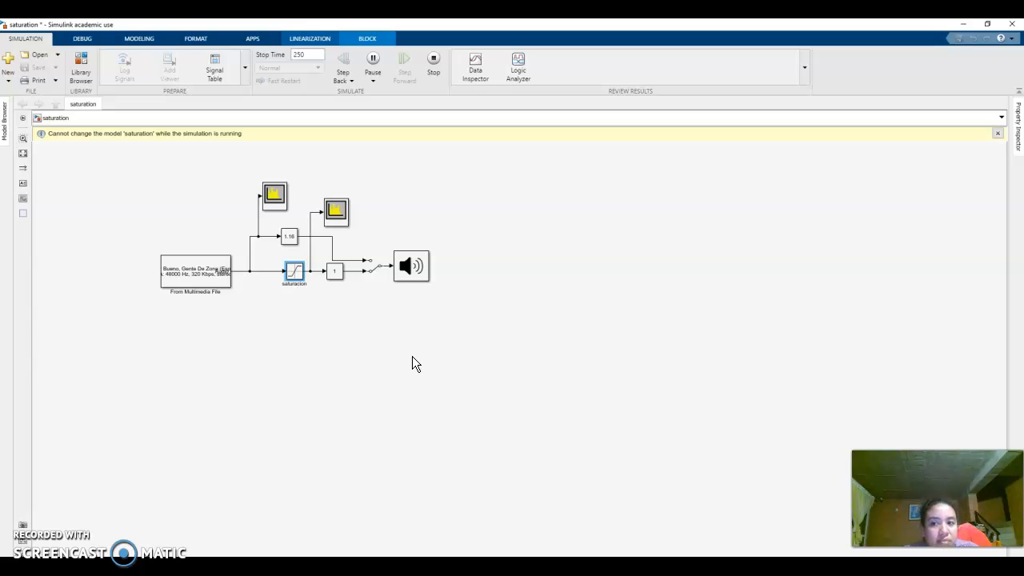
- Toggle the Manual Switch between the direct and saturated branches to compare their sound
left_click(375, 270)
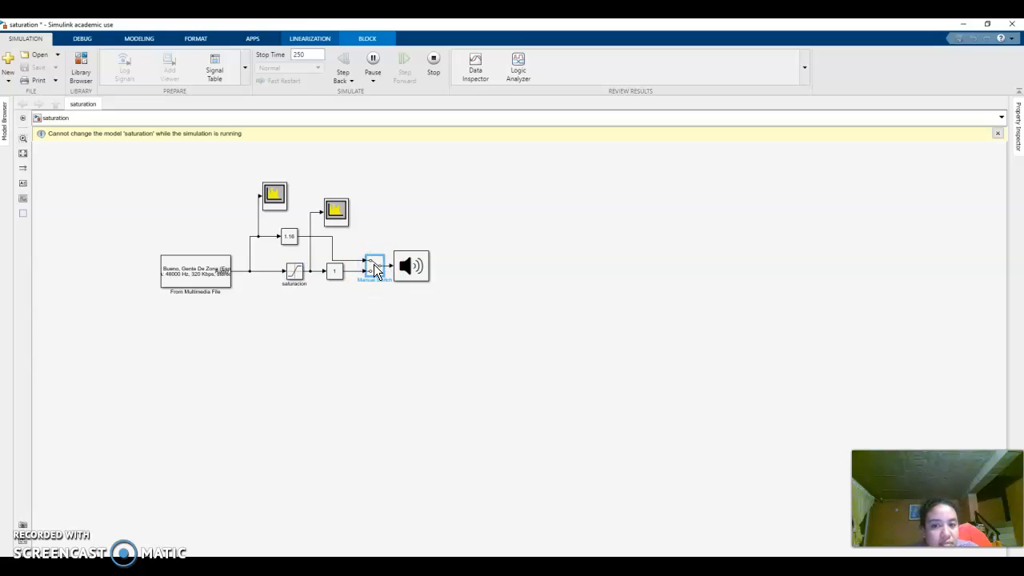
double_click(375, 270)
double_click(375, 270)
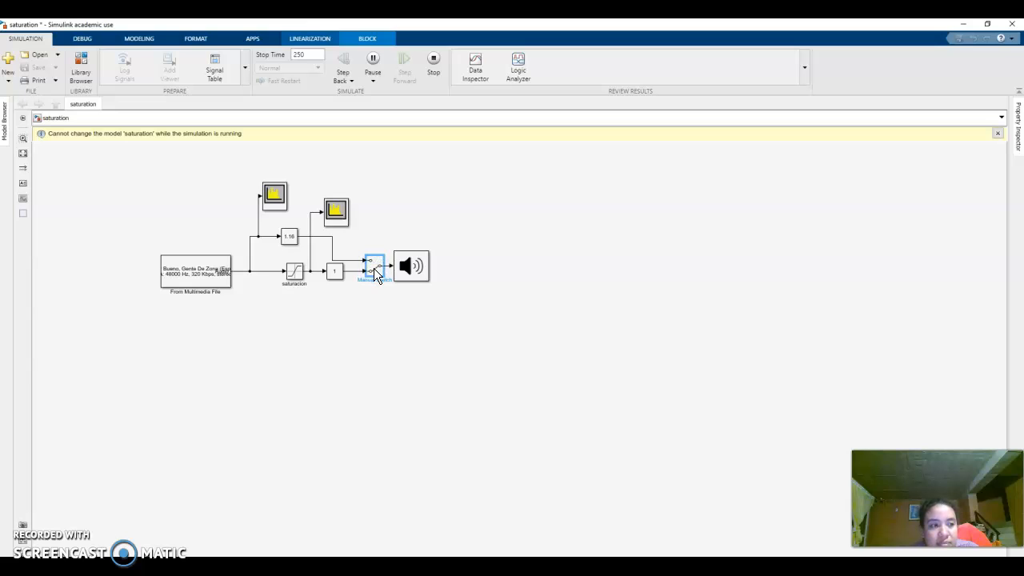
double_click(375, 270)
- Set the saturacion block's upper limit to 1 and lower limit to -1, and apply them
left_click(293, 272)
double_click(300, 275)
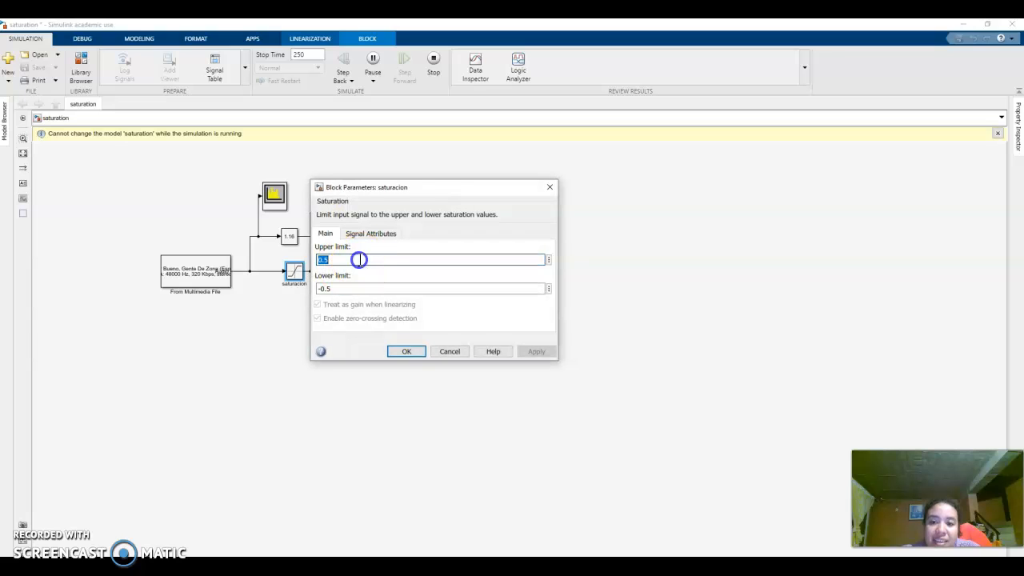
left_click(359, 259)
key("BackSpace")
key("BackSpace")
key("BackSpace")
type("1")
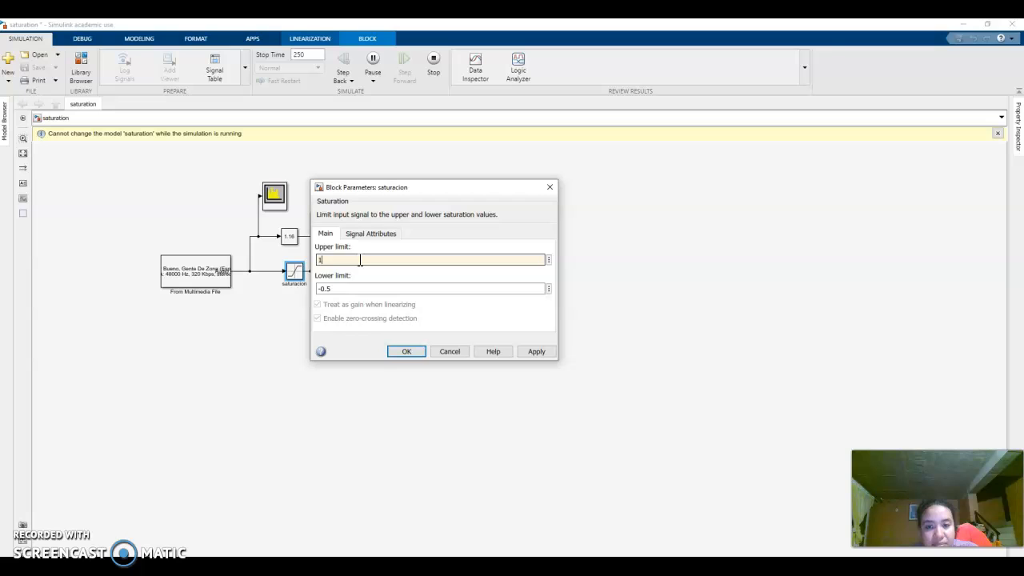
left_click(343, 290)
double_click(342, 290)
key("BackSpace")
key("BackSpace")
key("BackSpace")
type("1")
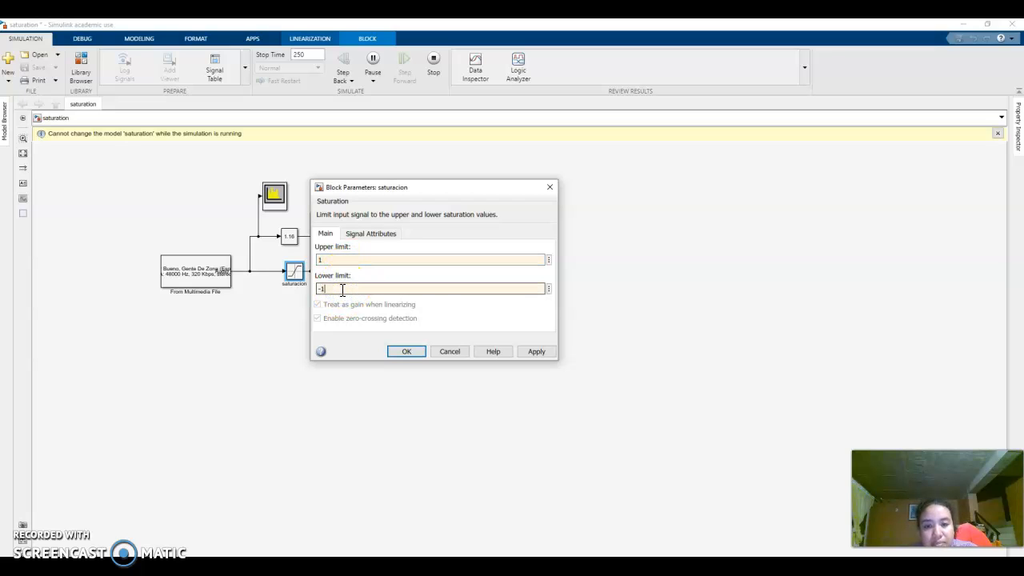
left_click(536, 351)
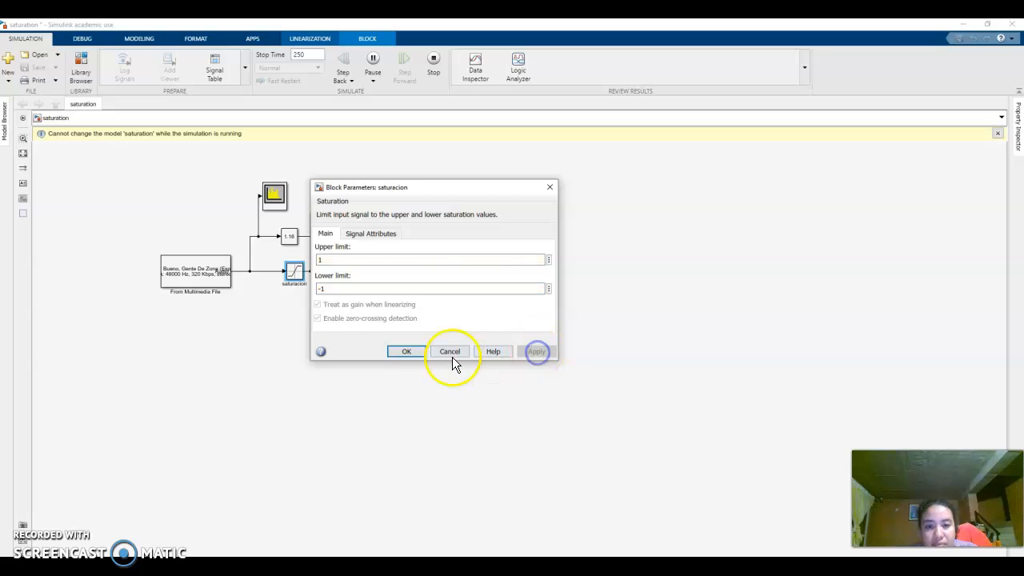
left_click(406, 353)
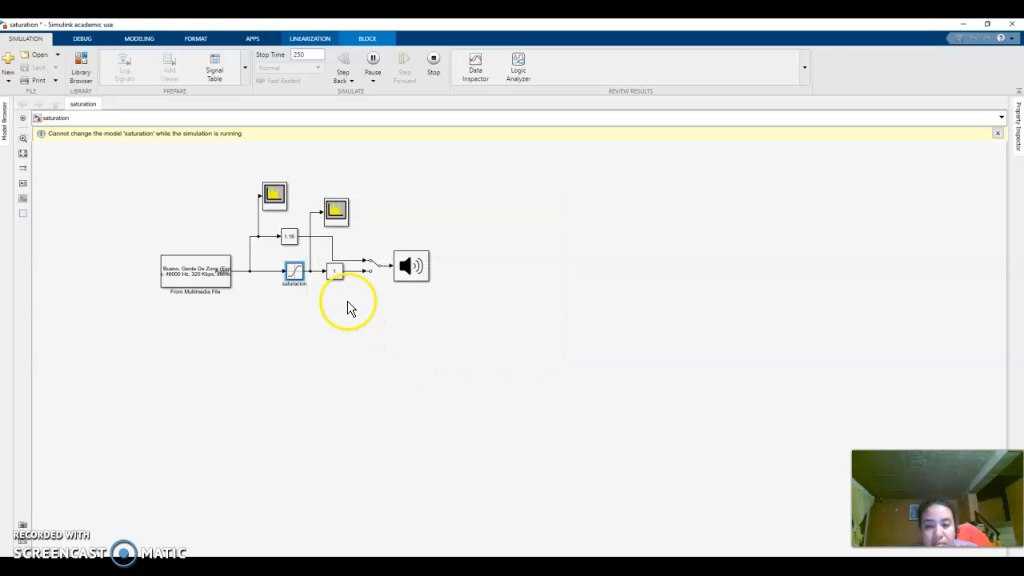
- Toggle the Manual Switch between the two branches to compare the sound with the saturation limits at ±1
double_click(373, 269)
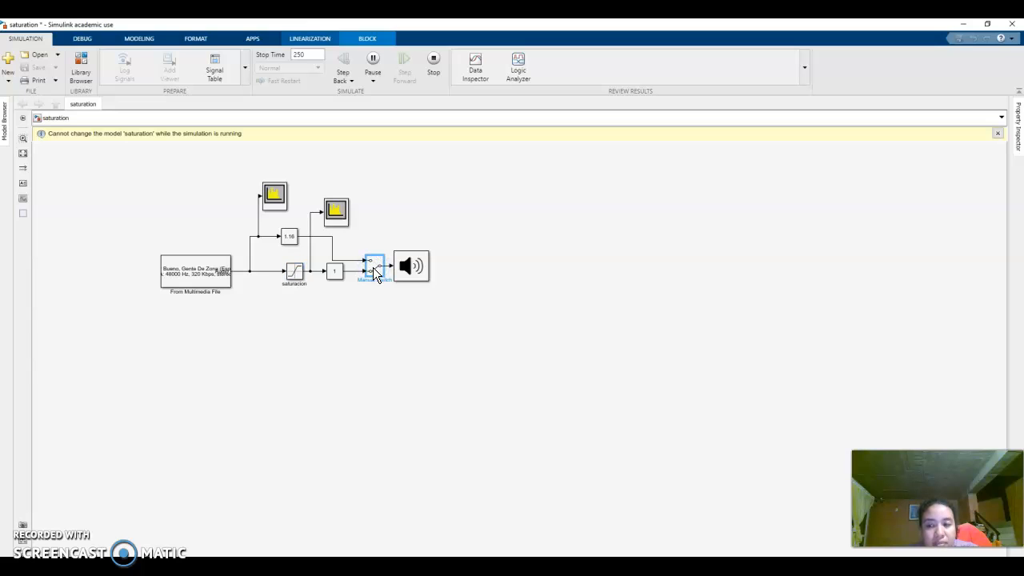
double_click(374, 265)
double_click(375, 268)
- Set the Slider Gain1 block after the saturacion block to 1.16 and flip the Manual Switch to the saturated branch
double_click(338, 273)
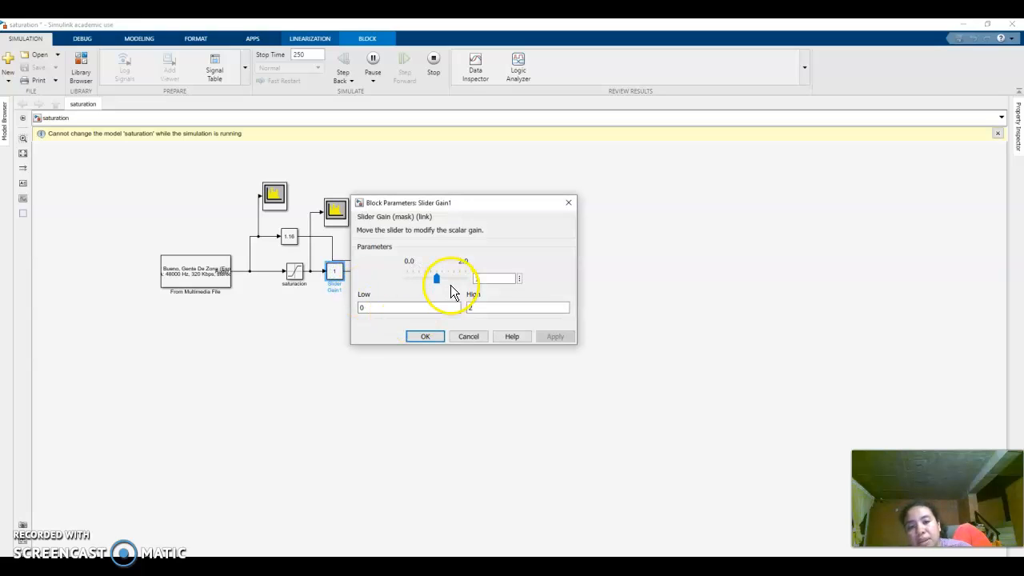
left_click_drag(436, 279, 443, 280)
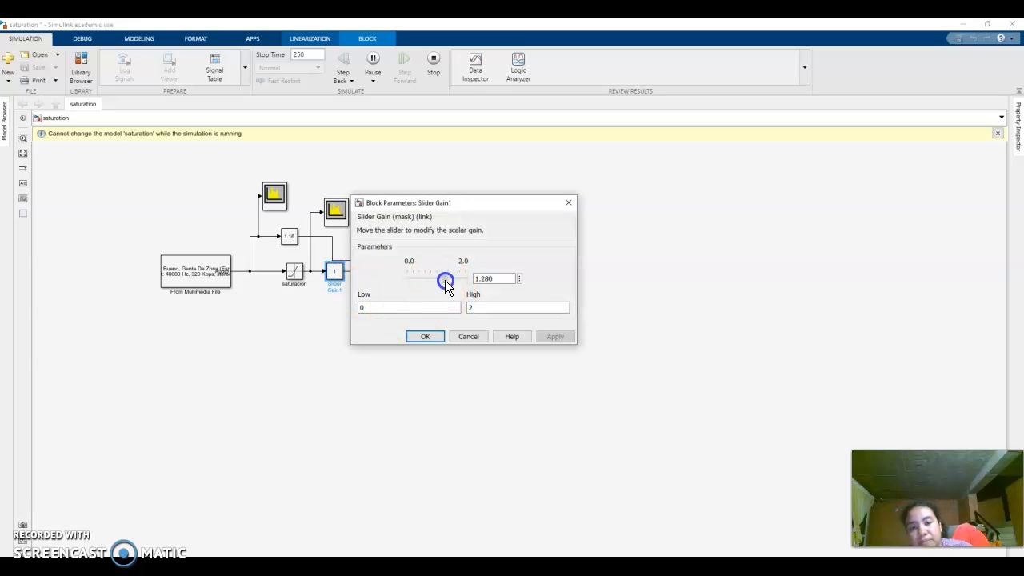
left_click_drag(441, 279, 439, 281)
left_click(424, 337)
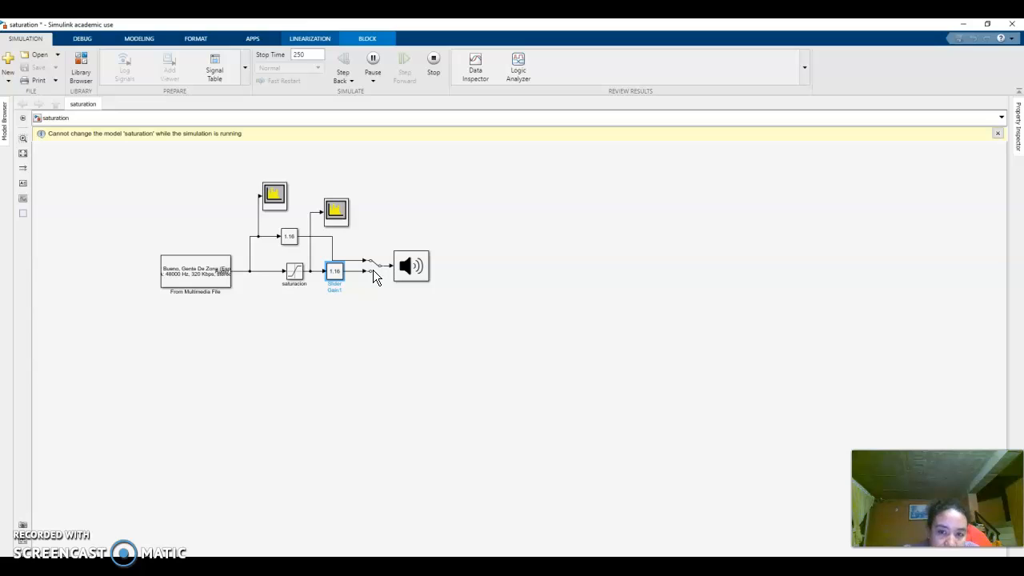
left_click(375, 274)
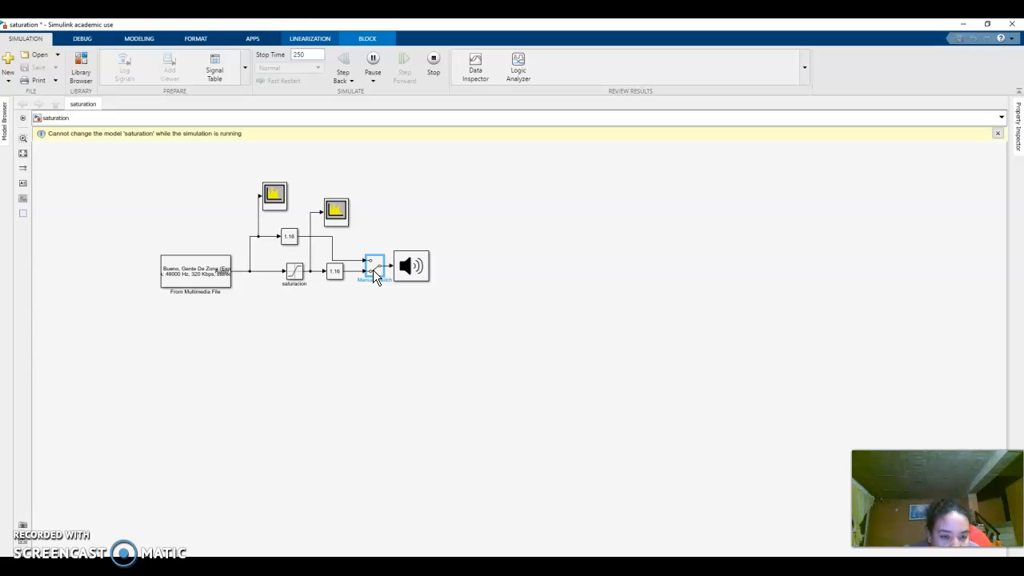
- Set the saturacion block's upper limit to 0.1 and lower limit to -0.1, and apply them
left_click(292, 274)
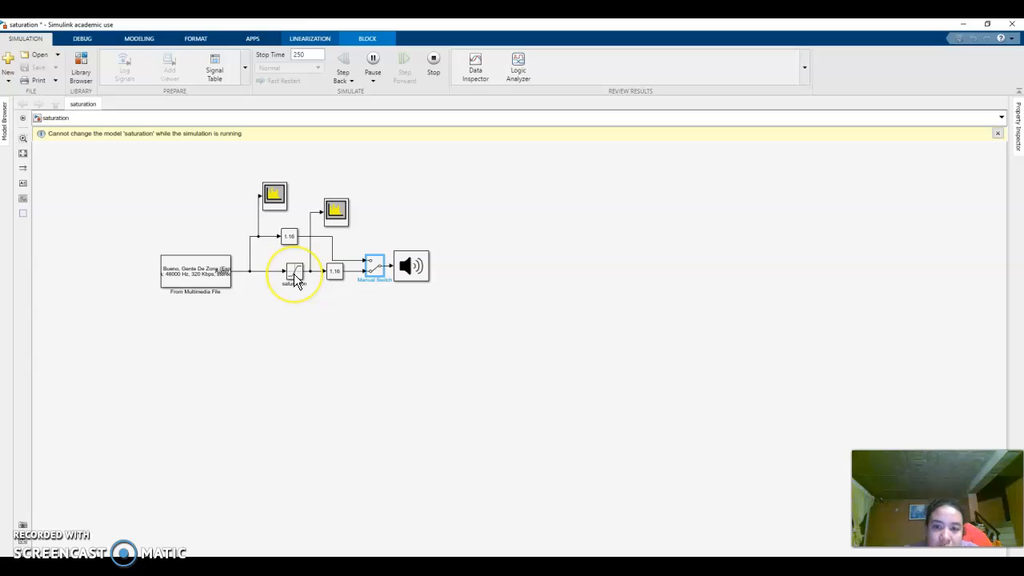
double_click(294, 276)
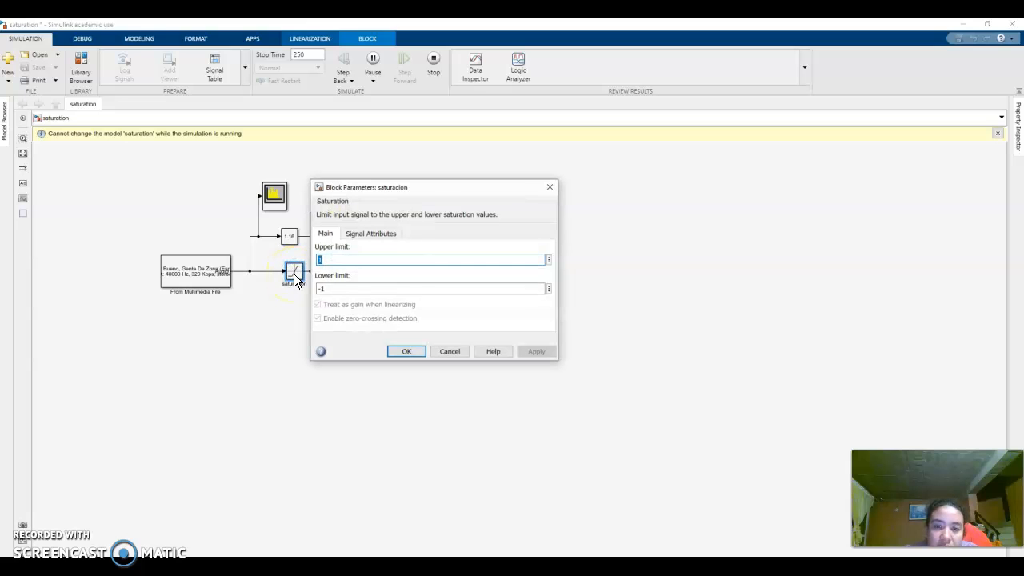
type("0.1")
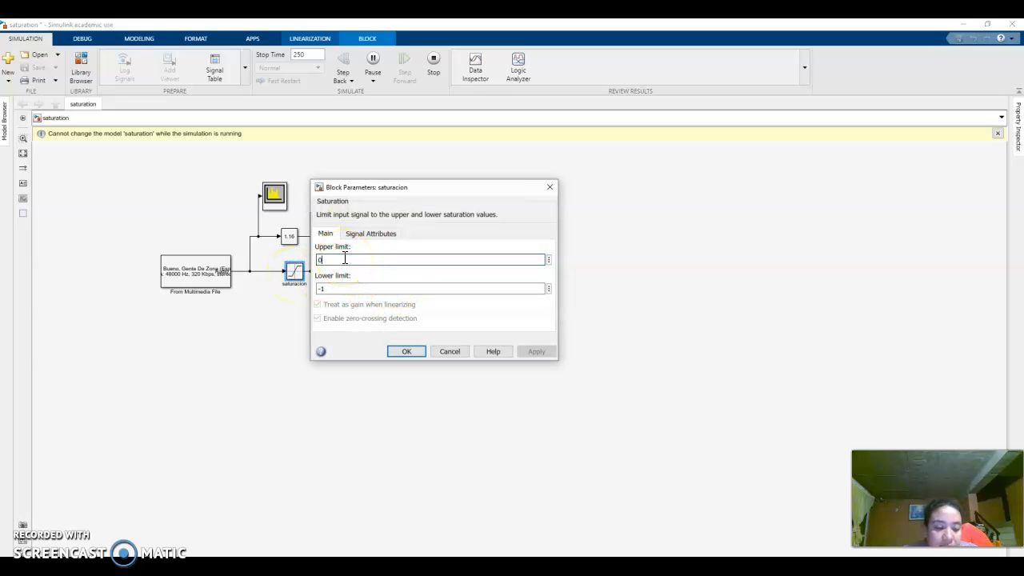
double_click(334, 288)
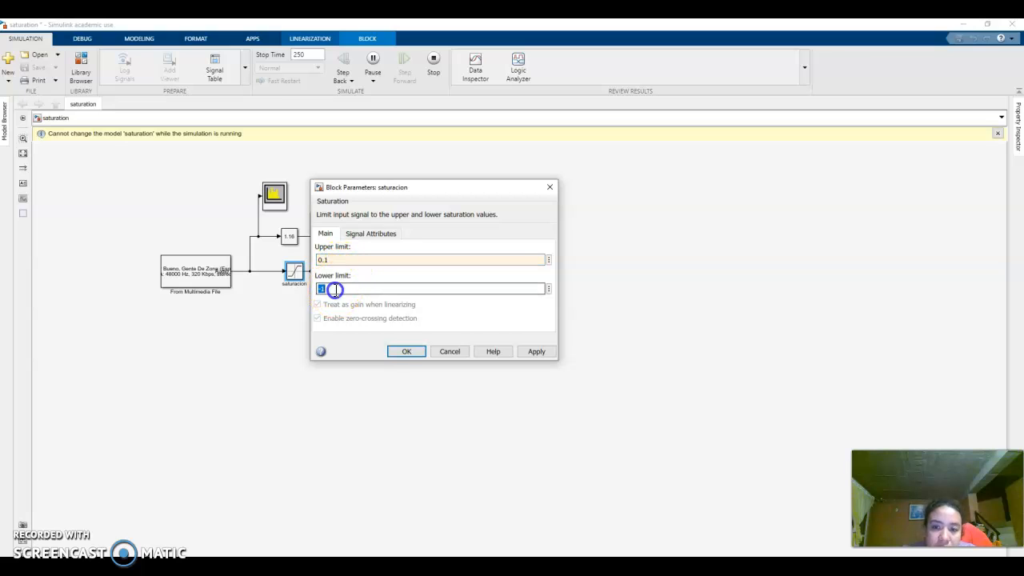
type("-0.1")
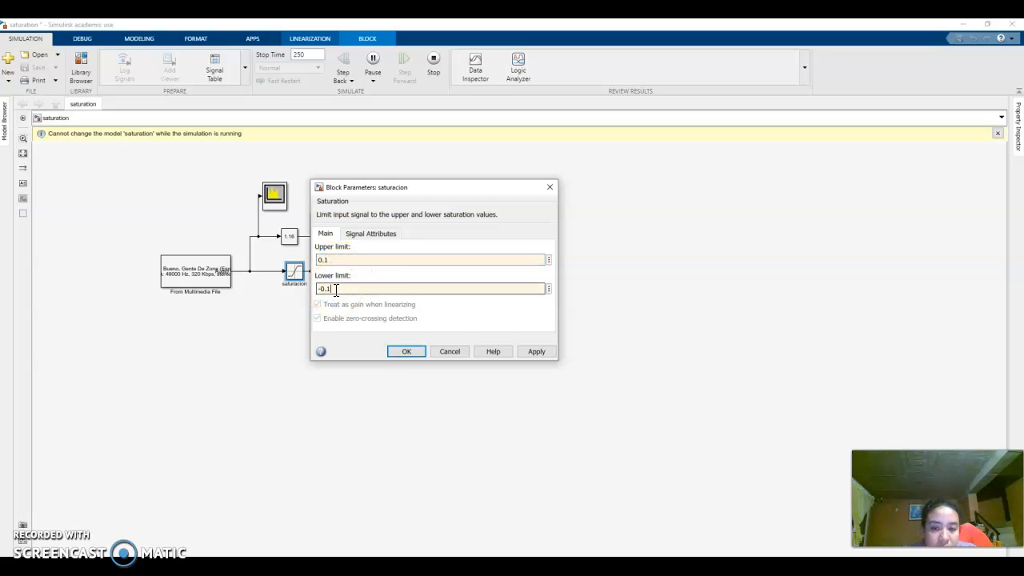
left_click(537, 353)
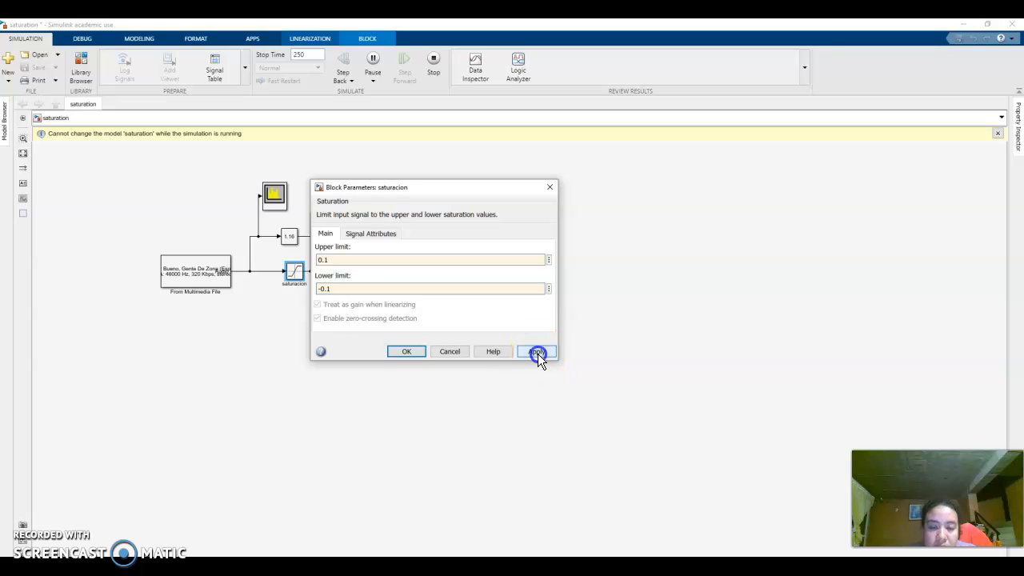
left_click(406, 351)
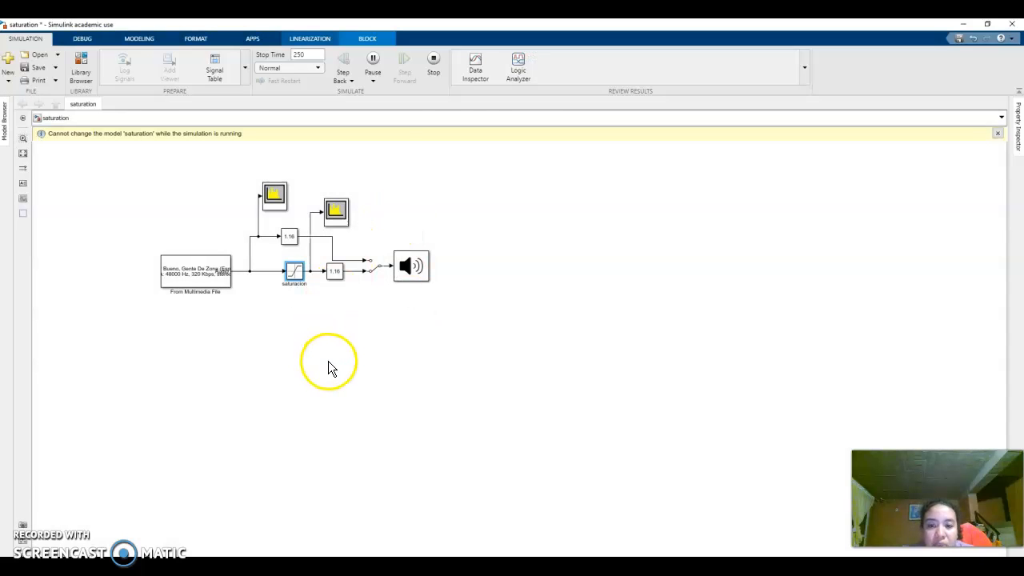
- Run the simulation again, compare the spectra in both Spectrum Analyzer windows, and return to the model
left_click(374, 63)
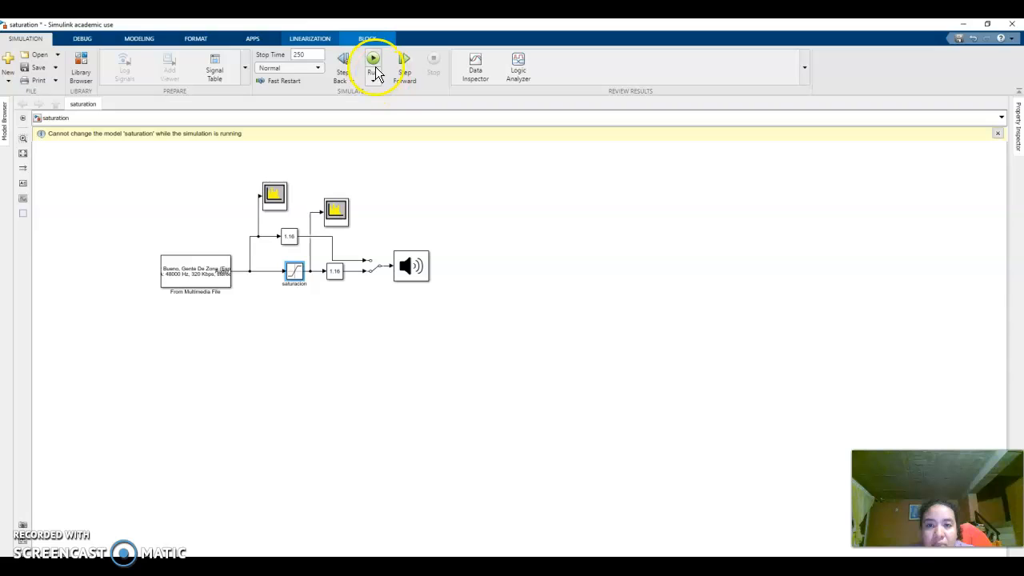
left_click(371, 63)
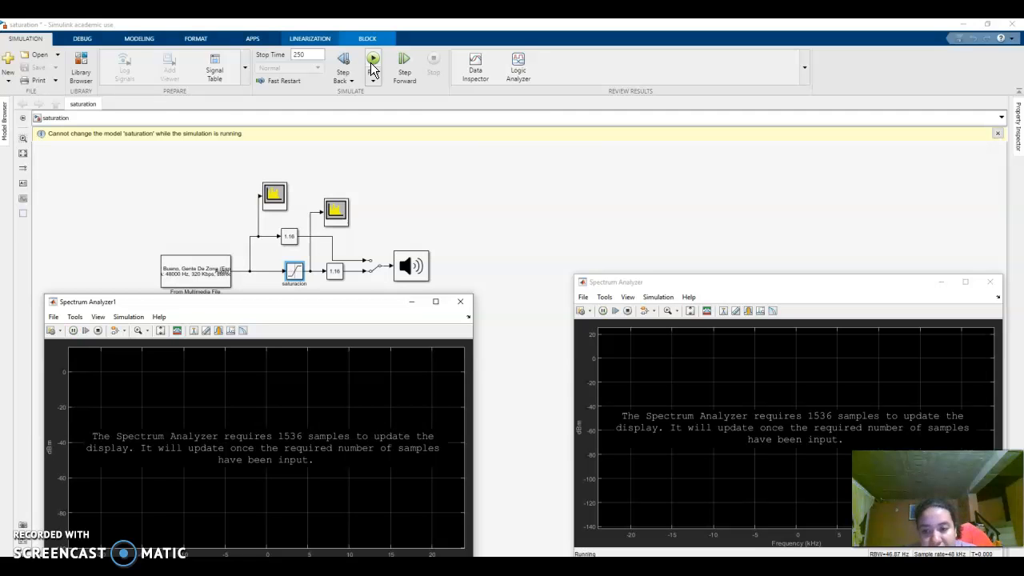
left_click(668, 525)
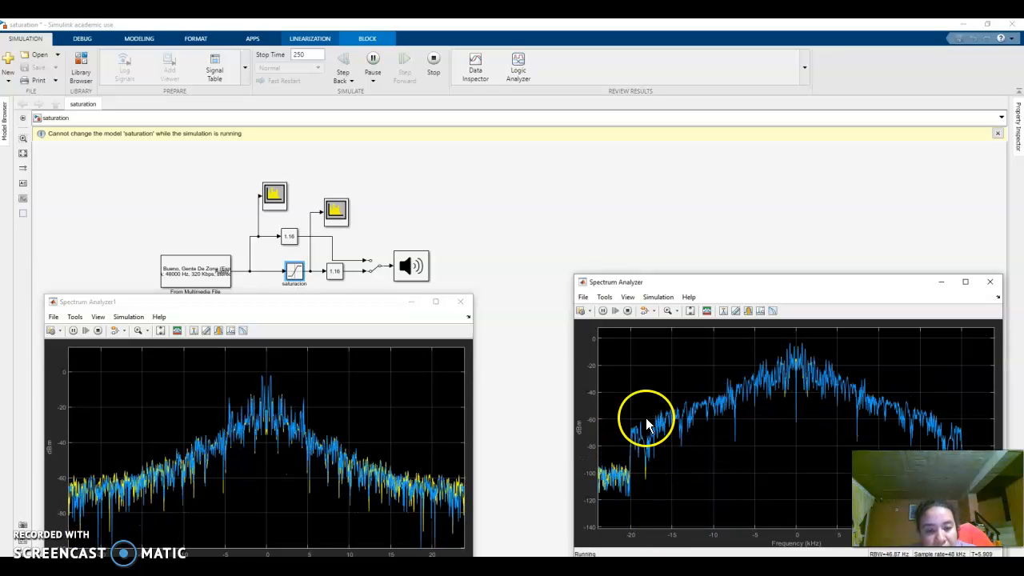
left_click(241, 434)
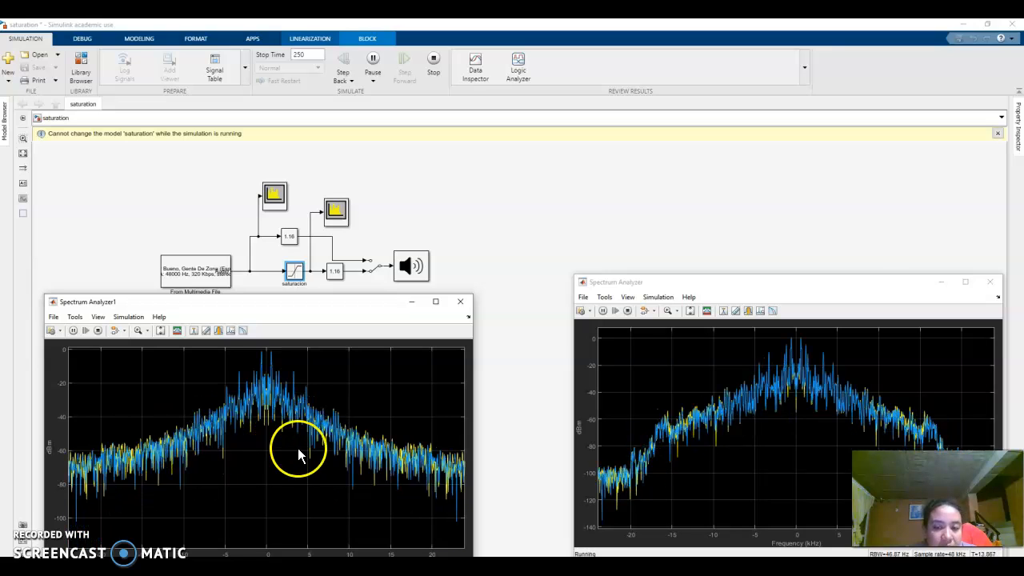
left_click(477, 467)
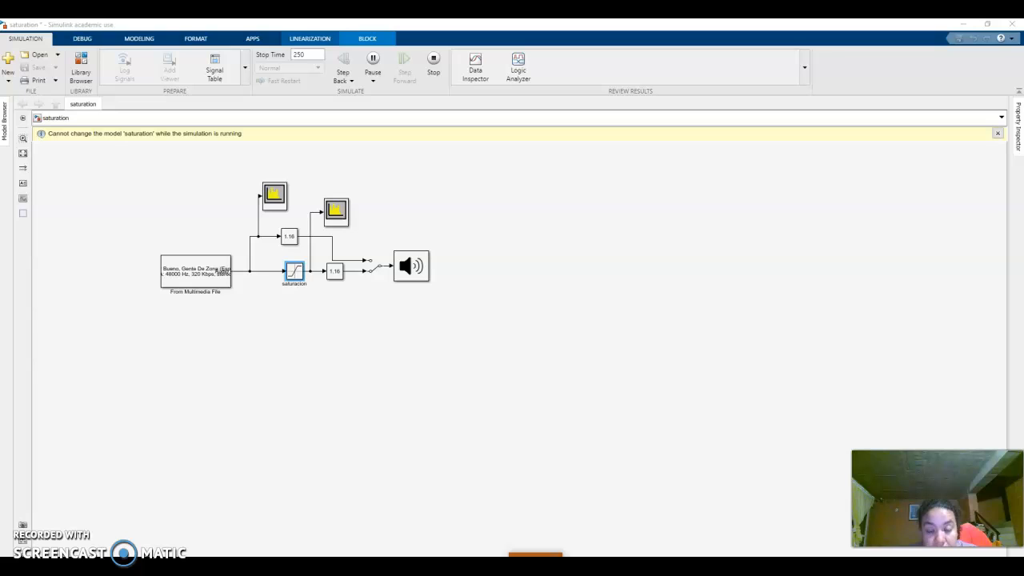
left_click(476, 337)
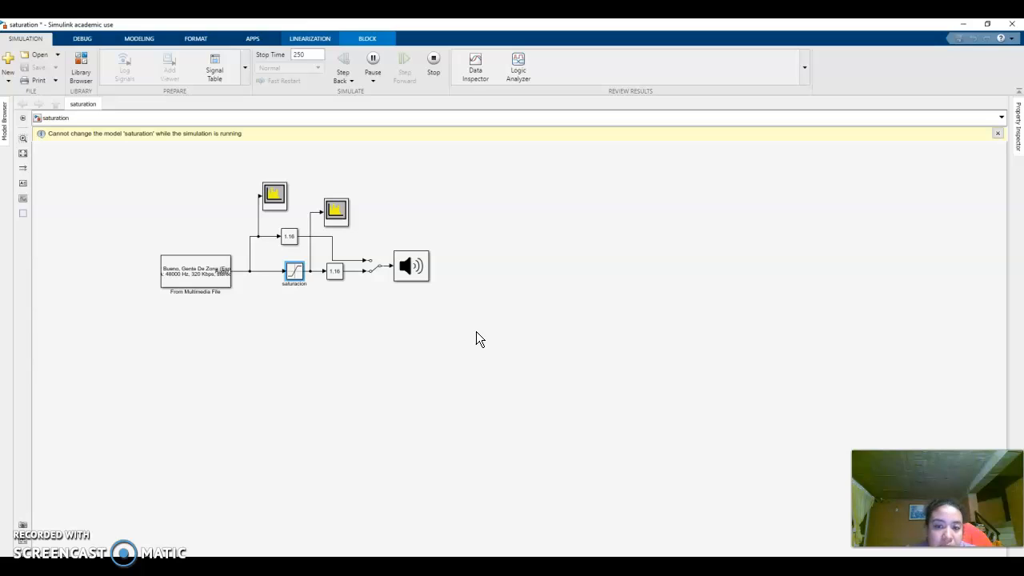
- Switch the audio output to the direct branch and back to the saturated one to compare them, and stop the simulation
left_click(372, 272)
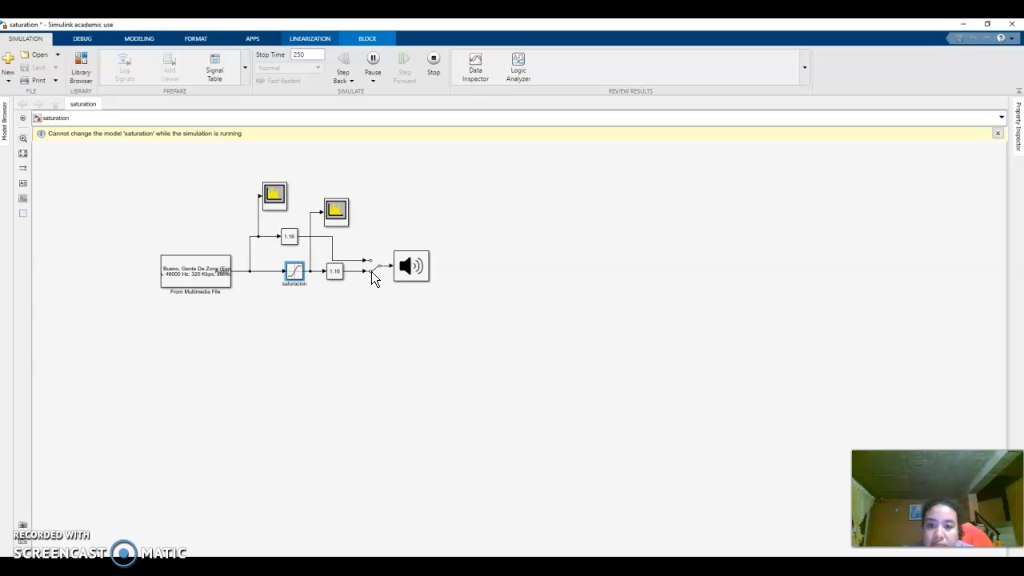
left_click(373, 270)
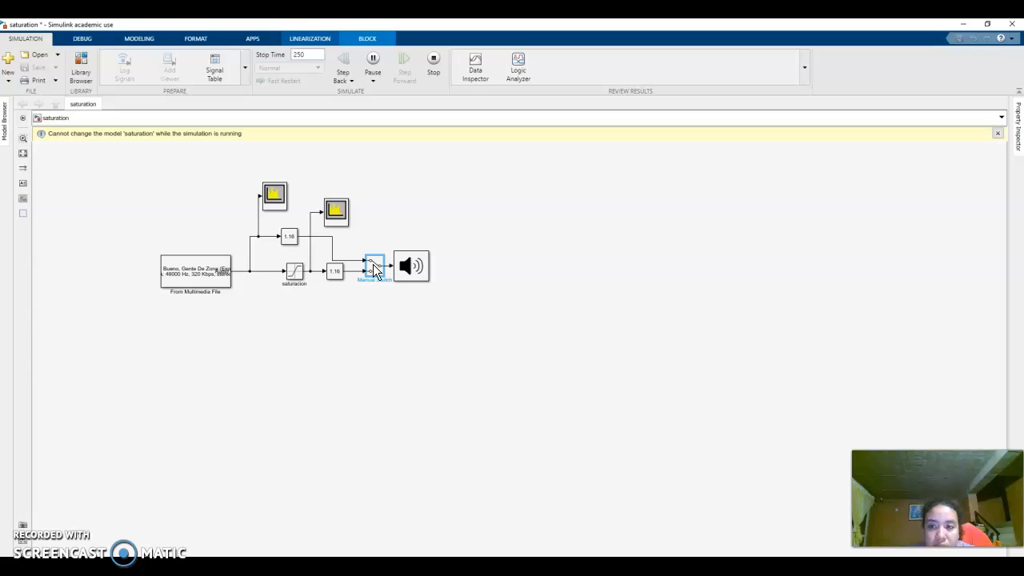
double_click(375, 272)
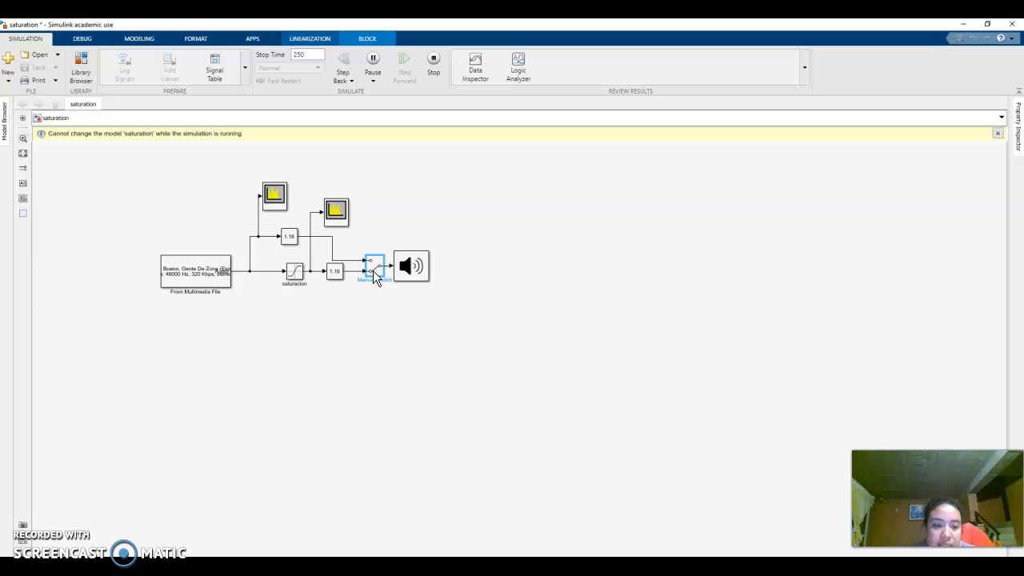
left_click(433, 64)
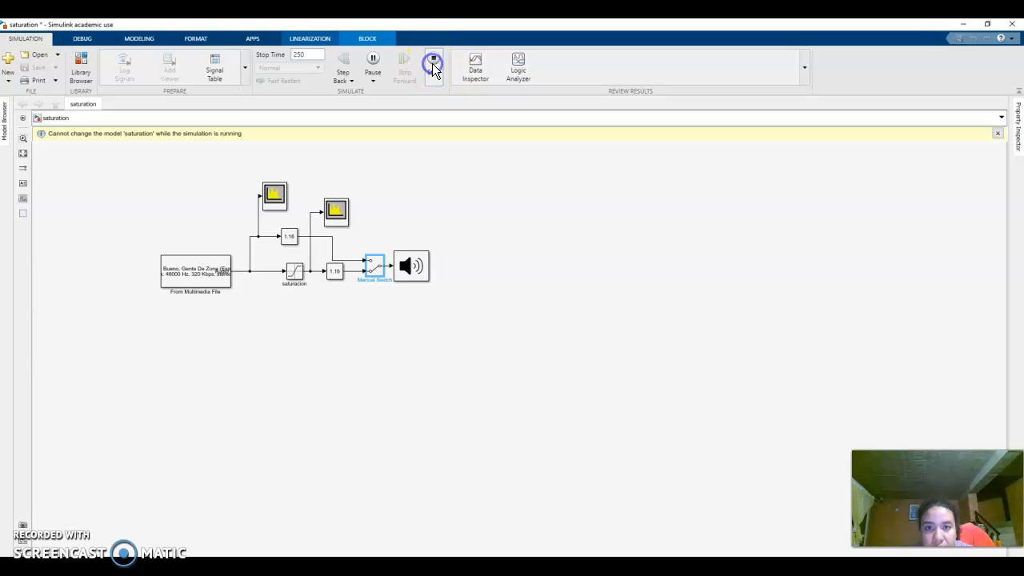